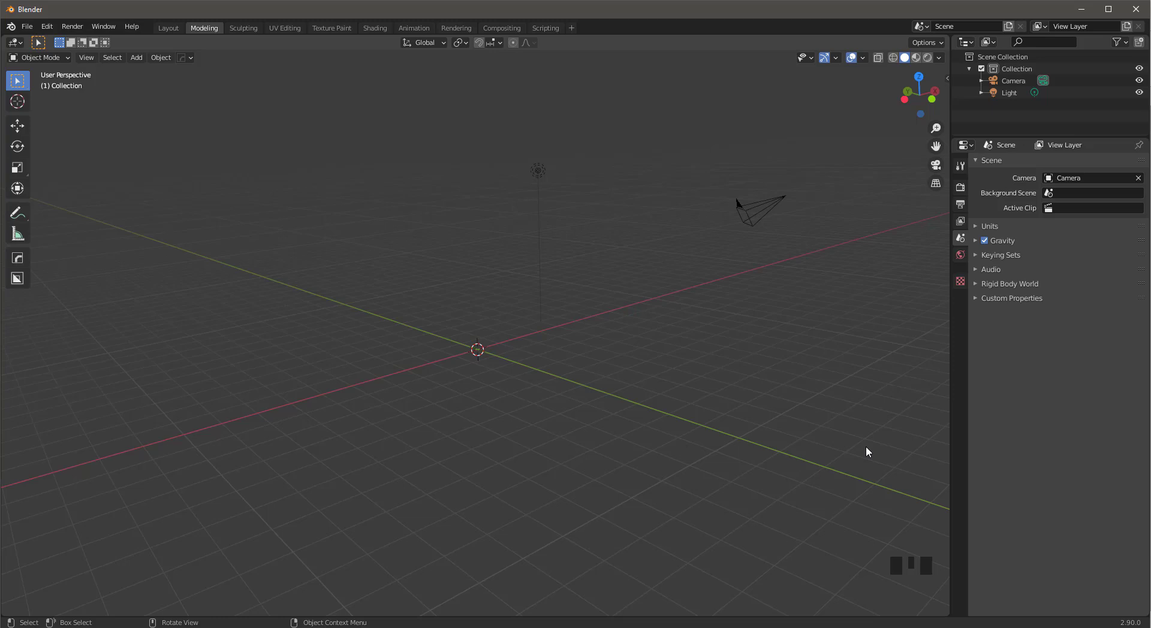
- Add a cube mesh at the origin and scale it up uniformly by about 6
middle_click_drag(656, 436, 692, 399)
key("shift+a")
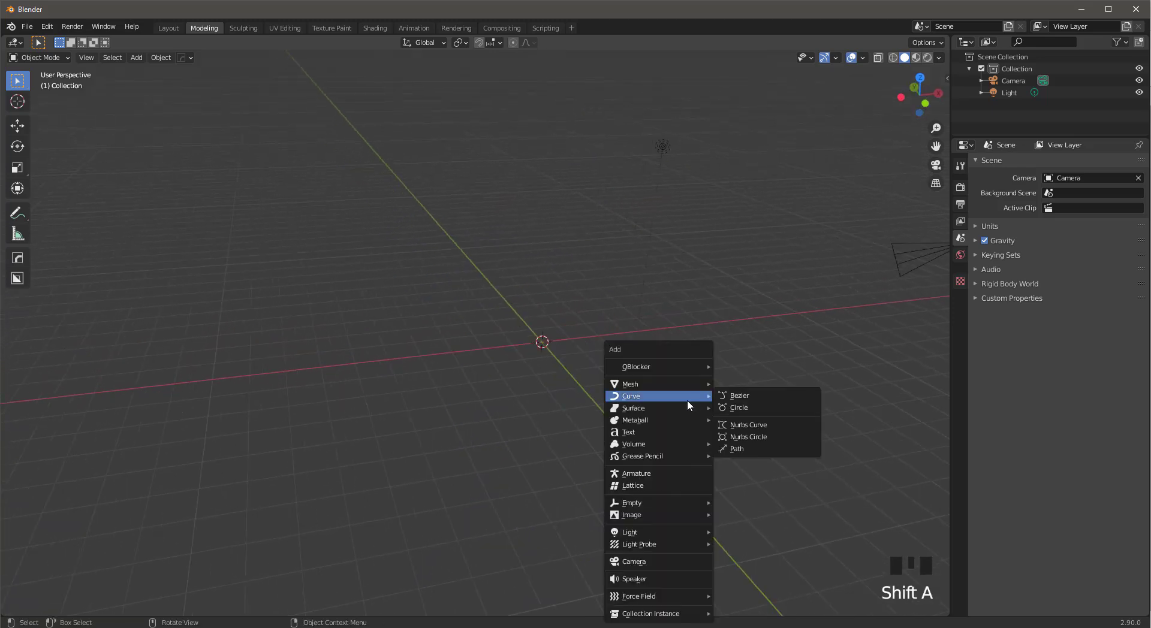
mouse_move(679, 378)
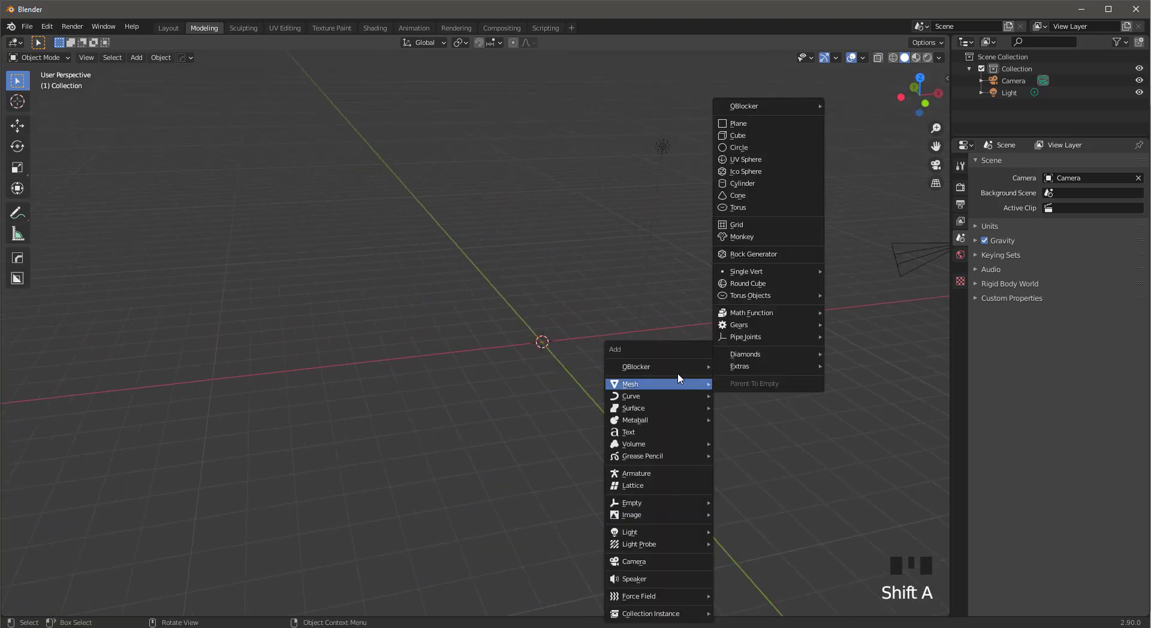
left_click(779, 136)
key("s")
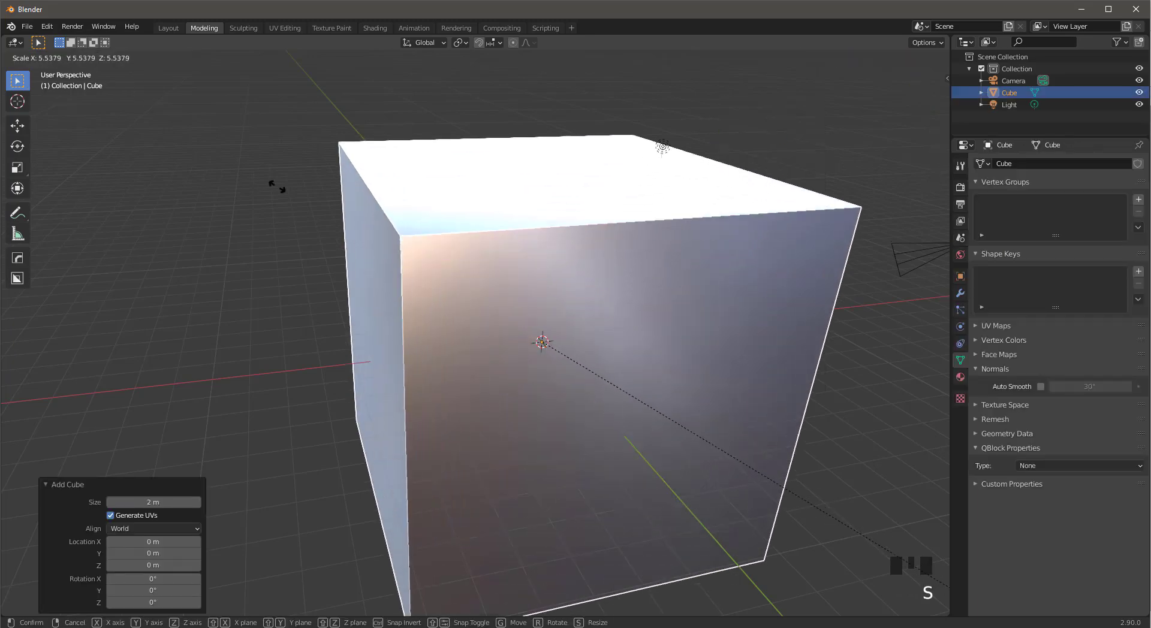
left_click(351, 157)
scroll(350, 157, "down", 6)
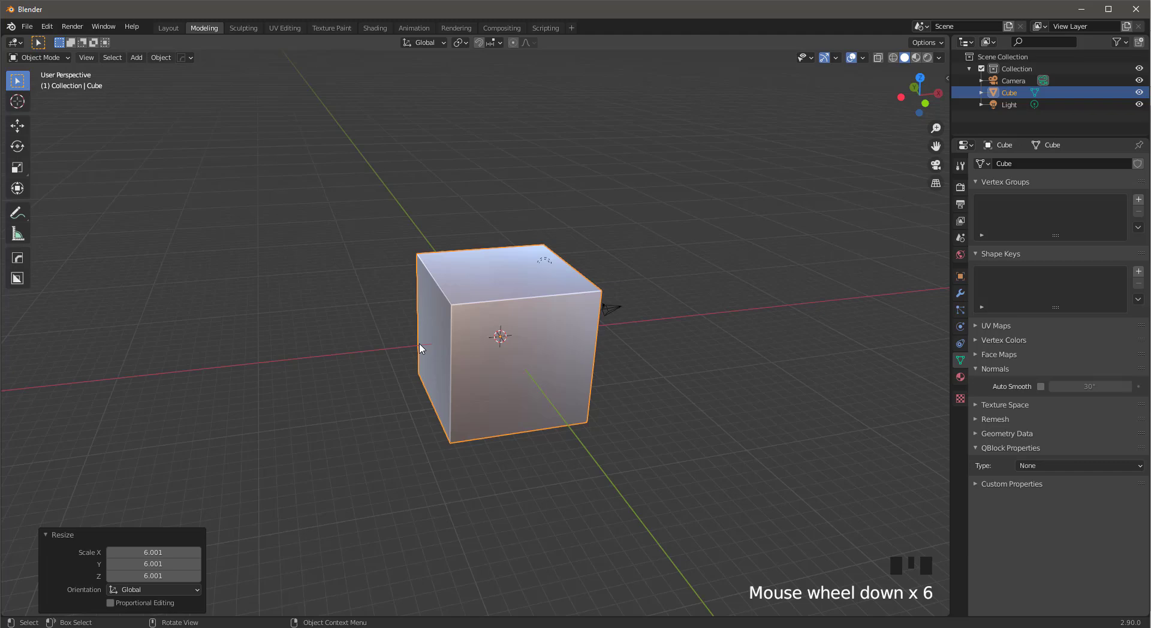
- Move the cube upward along the global Z axis, working from the front view
key("KP_1")
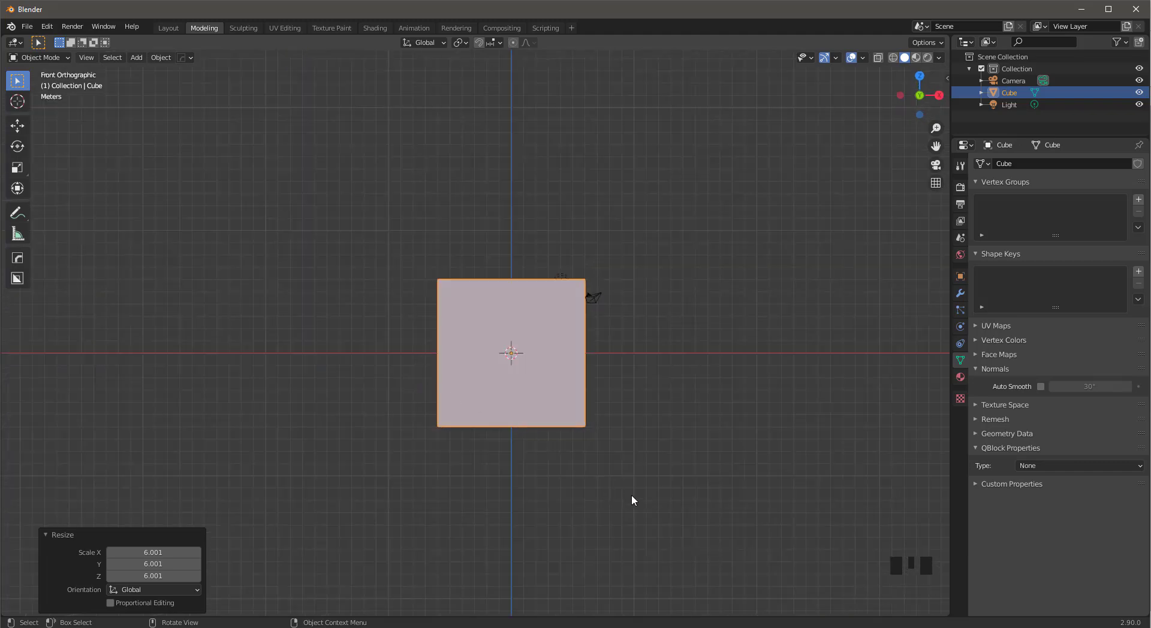
key("g")
key("z")
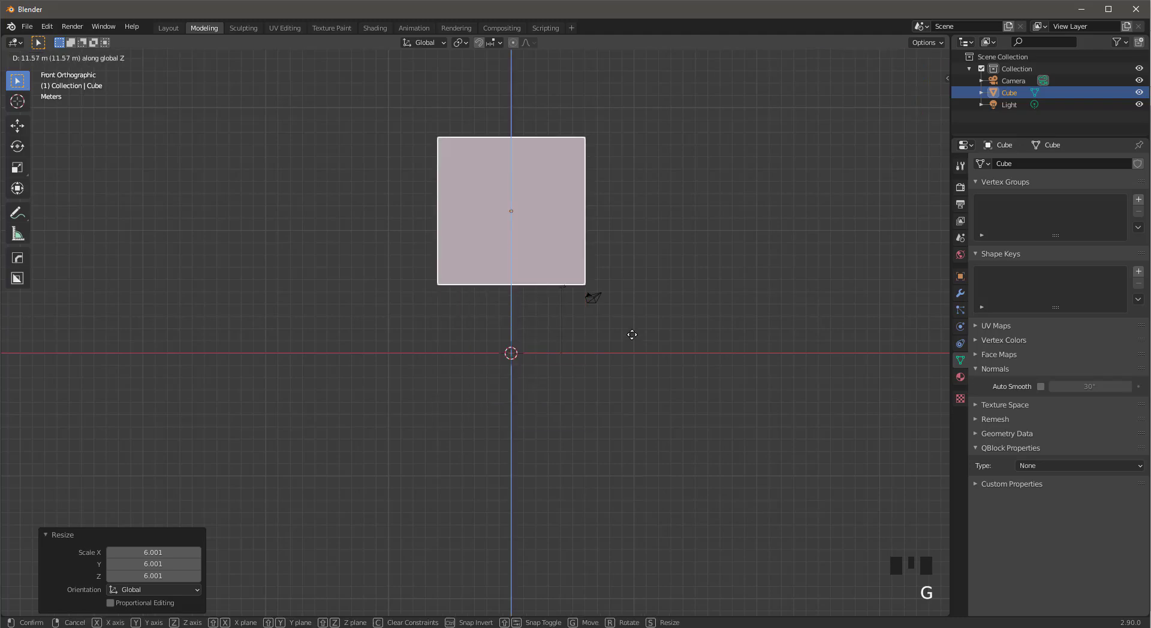
left_click(634, 449)
middle_click_drag(634, 449, 652, 405)
scroll(554, 361, "up", 2)
scroll(608, 356, "up", 1)
- Subdivide the whole cube mesh in Edit Mode with 10 cuts
key("Tab")
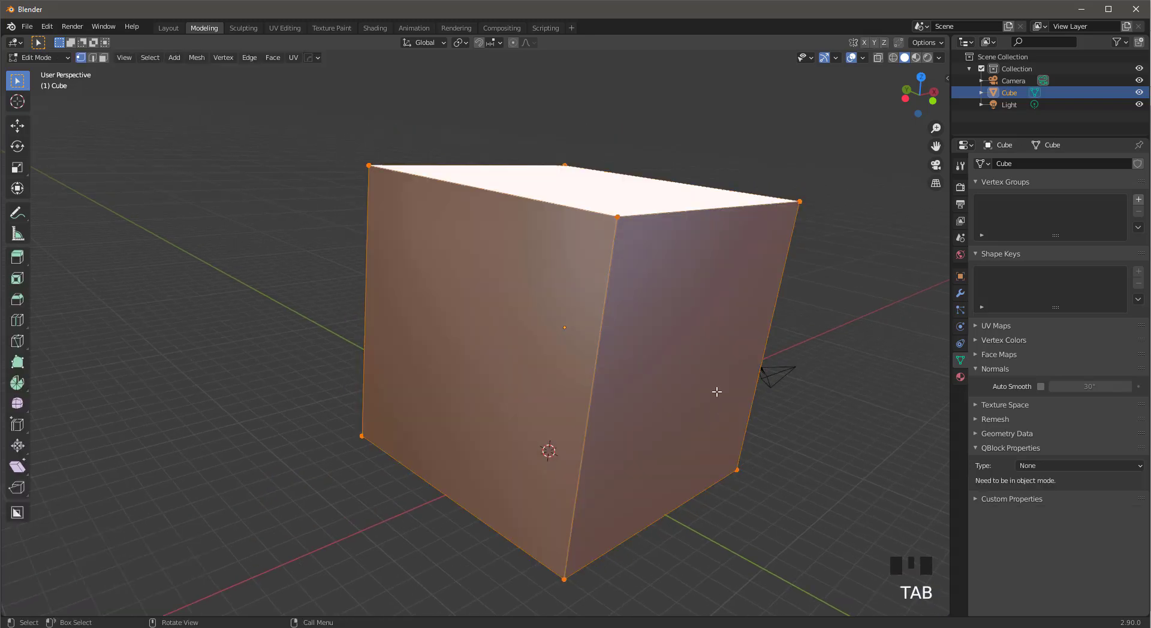
middle_click_drag(717, 391, 626, 377)
right_click(537, 296)
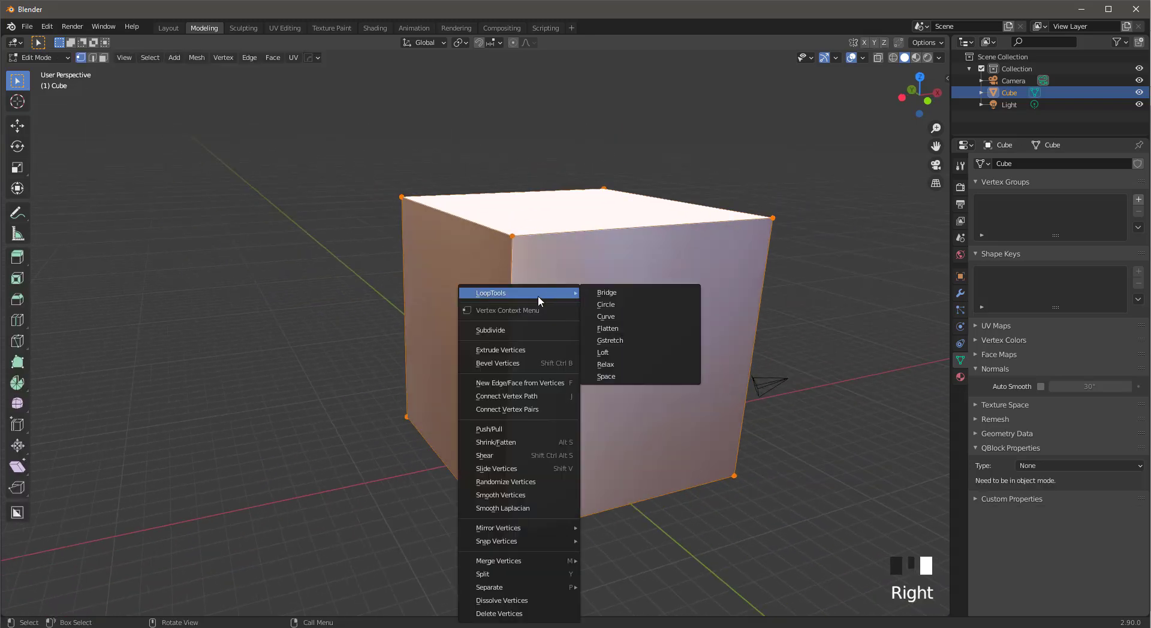
left_click(534, 336)
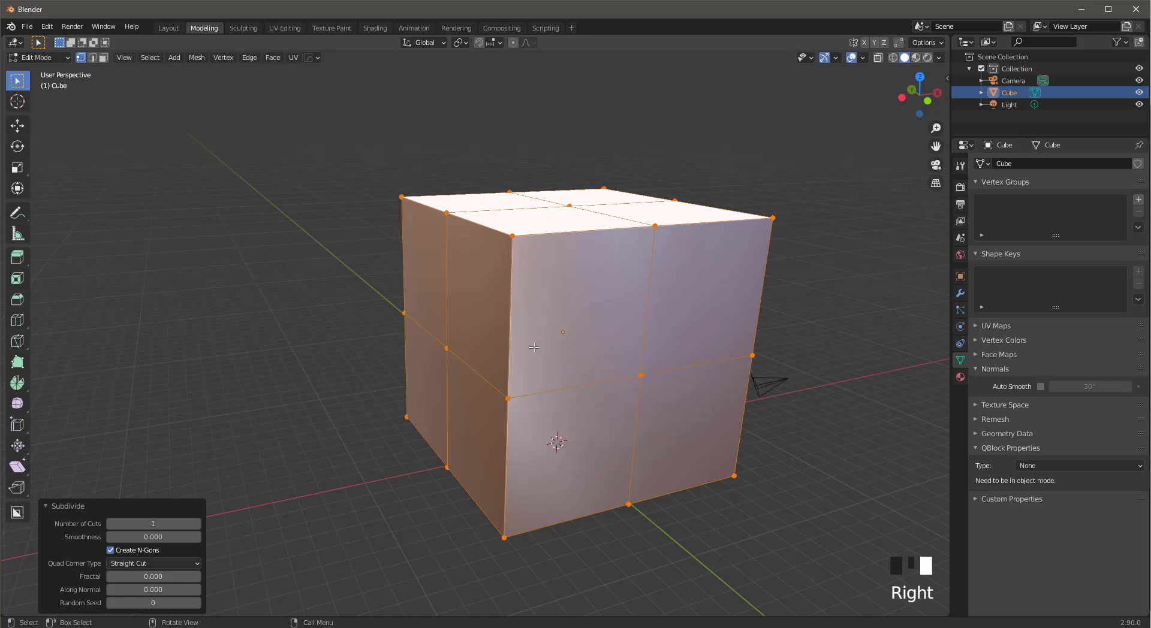
left_click(196, 524)
left_click(196, 523)
left_click(197, 524)
left_click(196, 523)
left_click_drag(153, 524, 180, 524)
middle_click_drag(576, 252, 544, 240)
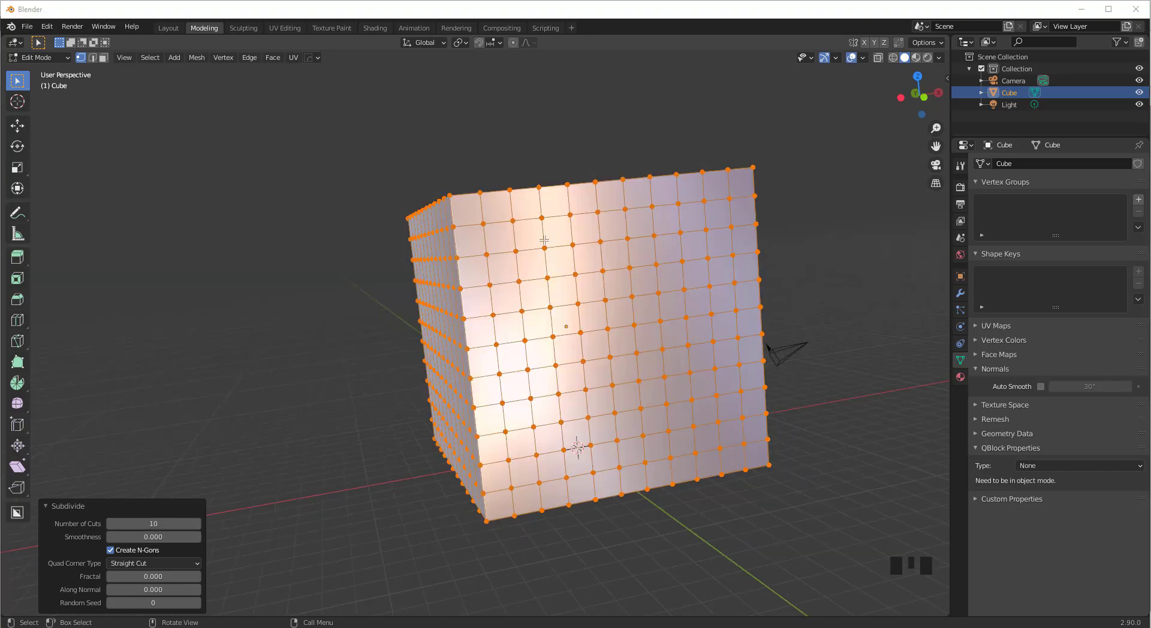
- Poke all faces of the subdivided cube and convert the resulting triangles to quads for a diagonal grid
key("ctrl+f")
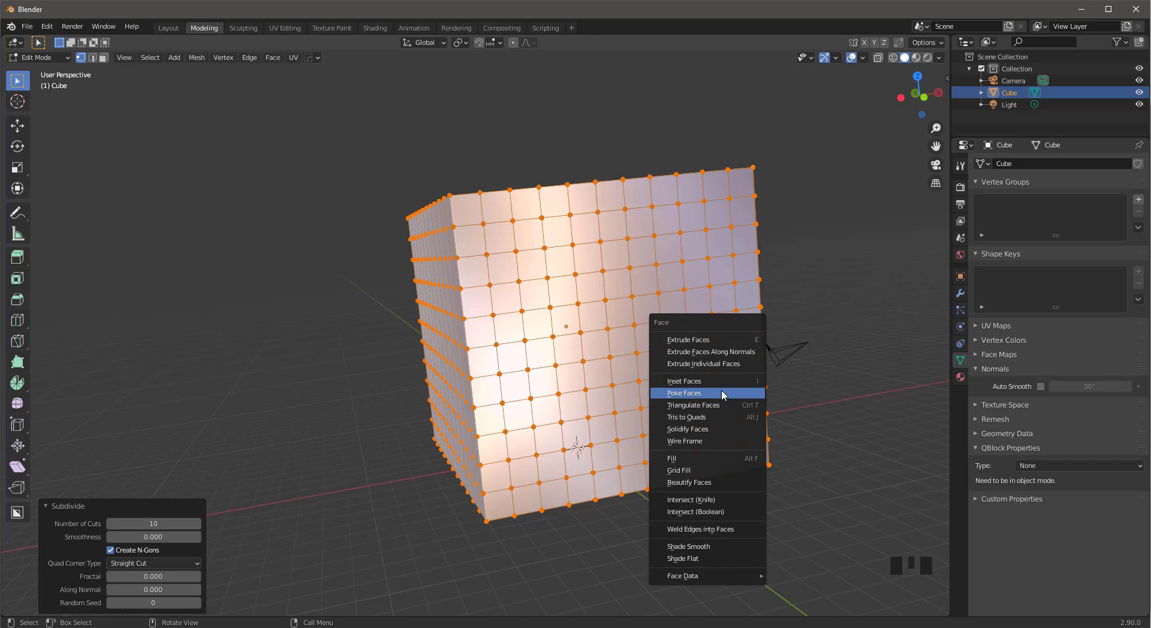
left_click(723, 395)
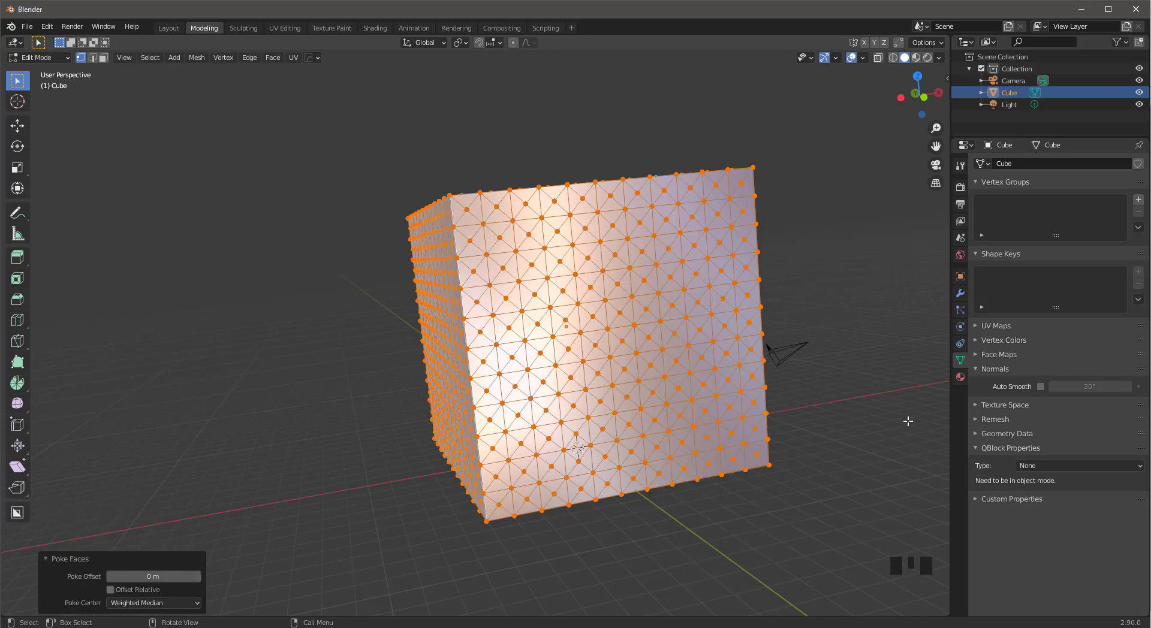
key("ctrl+f")
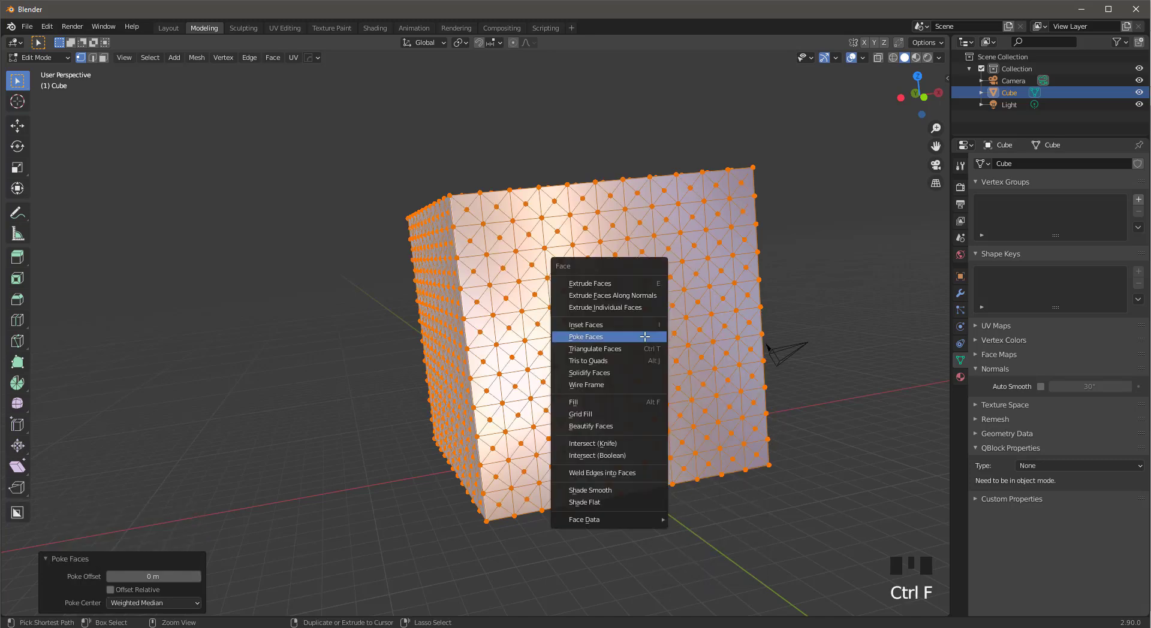
left_click(611, 360)
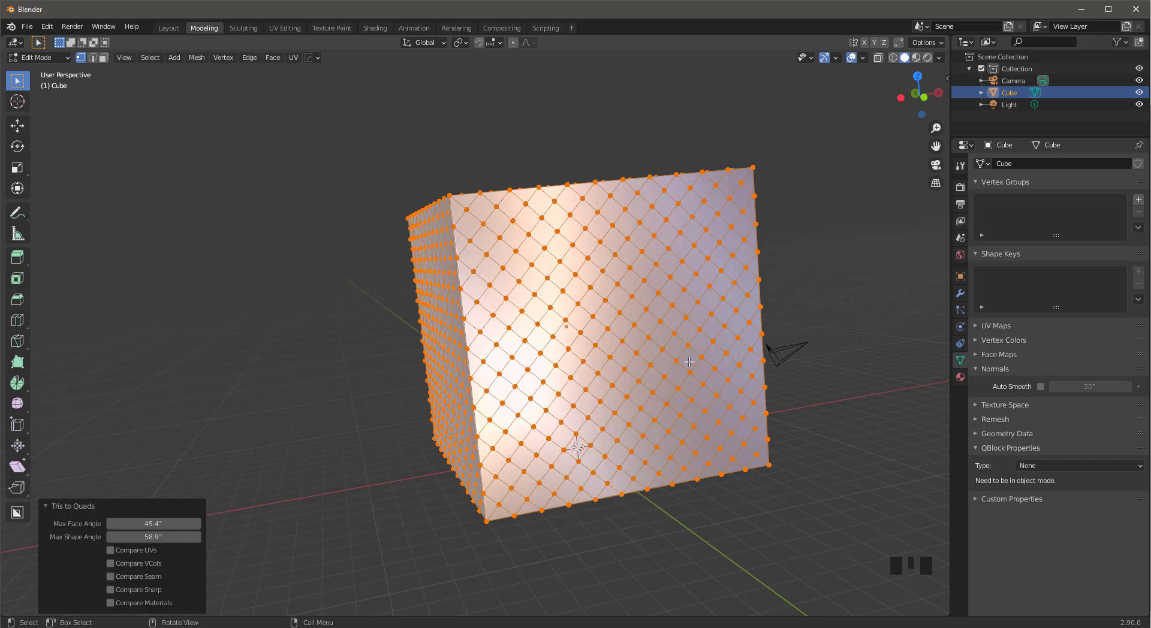
- Poke all faces of the diagonal quad grid once more
key("ctrl+f")
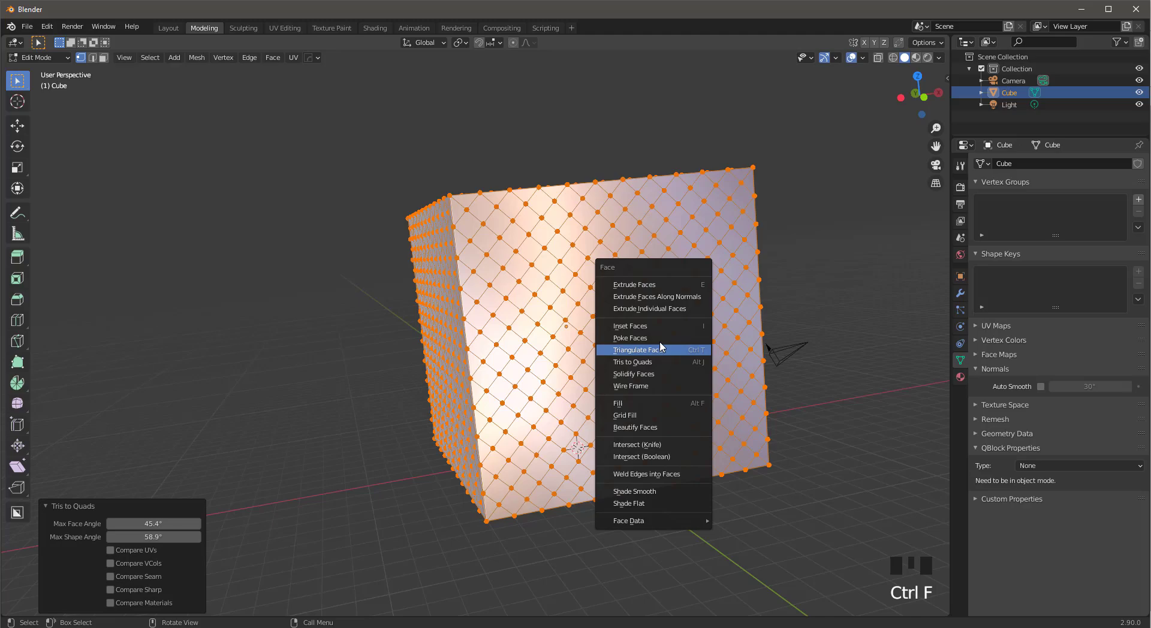
left_click(659, 342)
middle_click_drag(755, 347, 647, 357)
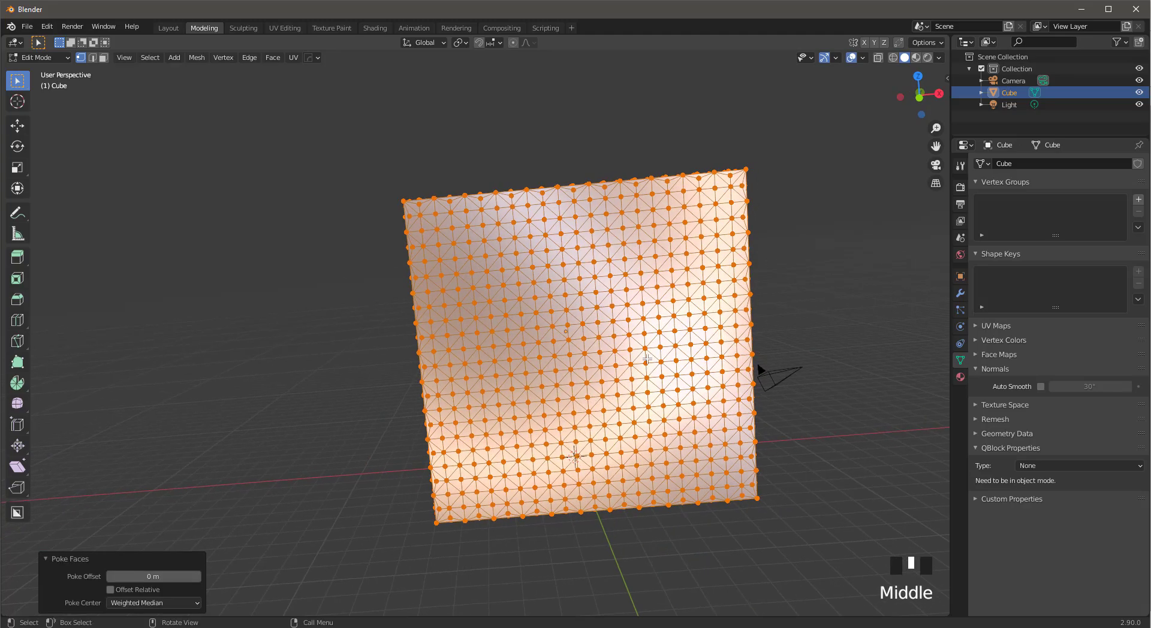
- Select one vertex where four faces meet and extend the selection to all vertices with an equal Amount of Adjacent Faces
scroll(648, 275, "up", 2)
scroll(647, 275, "up", 1)
middle_click_drag(647, 275, 701, 279)
left_click(619, 298)
scroll(700, 278, "up", 2)
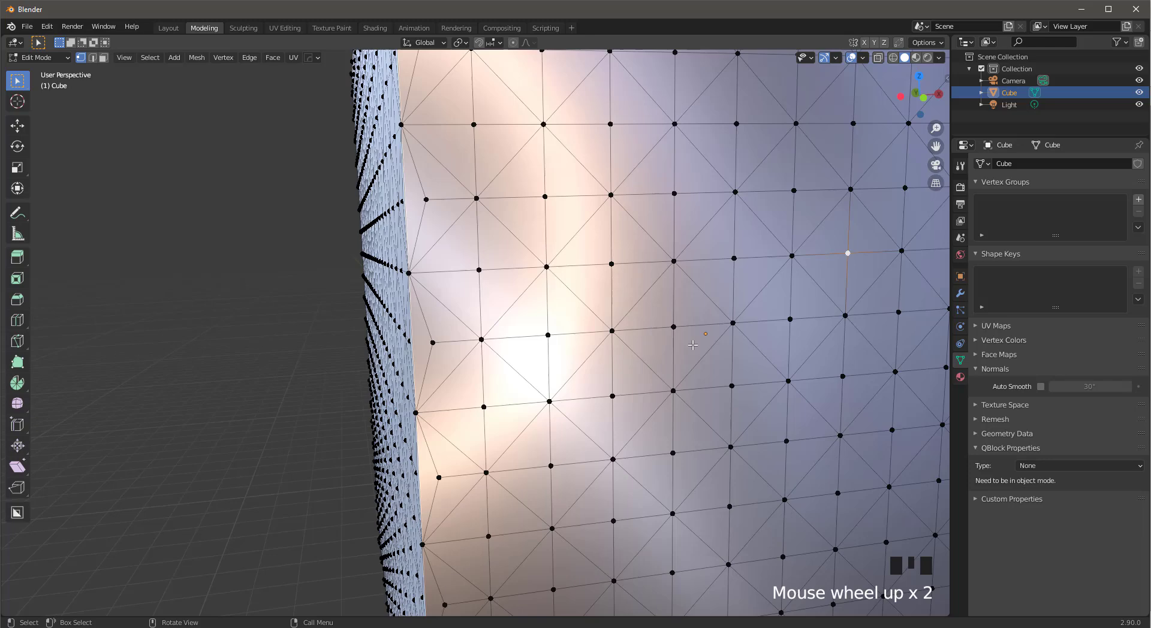
left_click(847, 253)
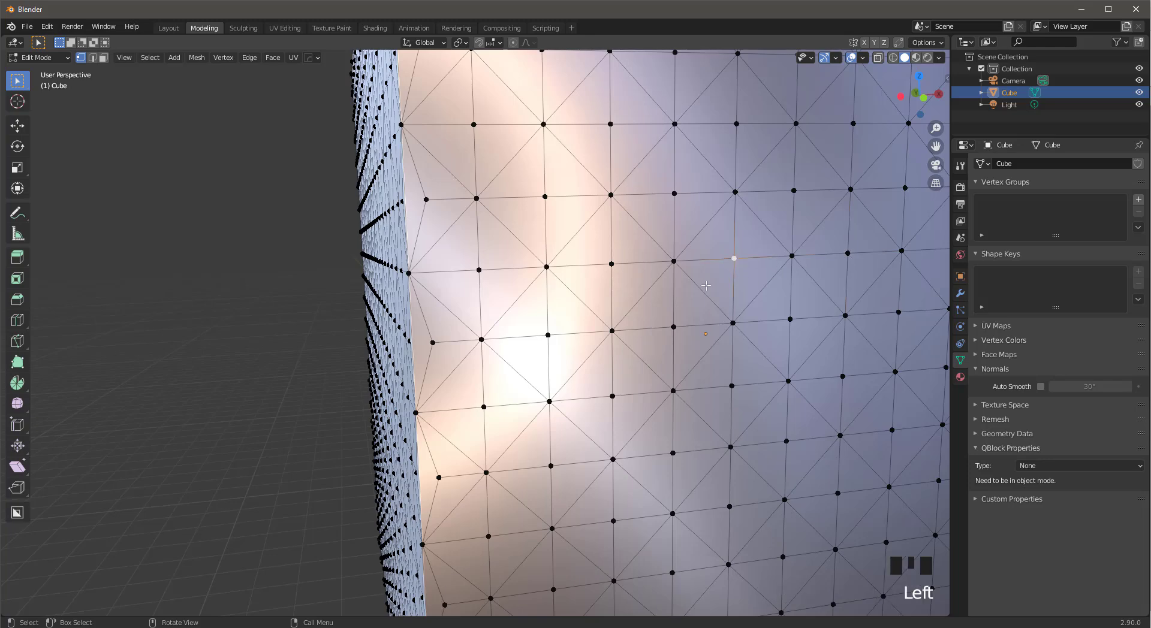
scroll(742, 279, "down", 2)
scroll(779, 285, "up", 2)
left_click(149, 57)
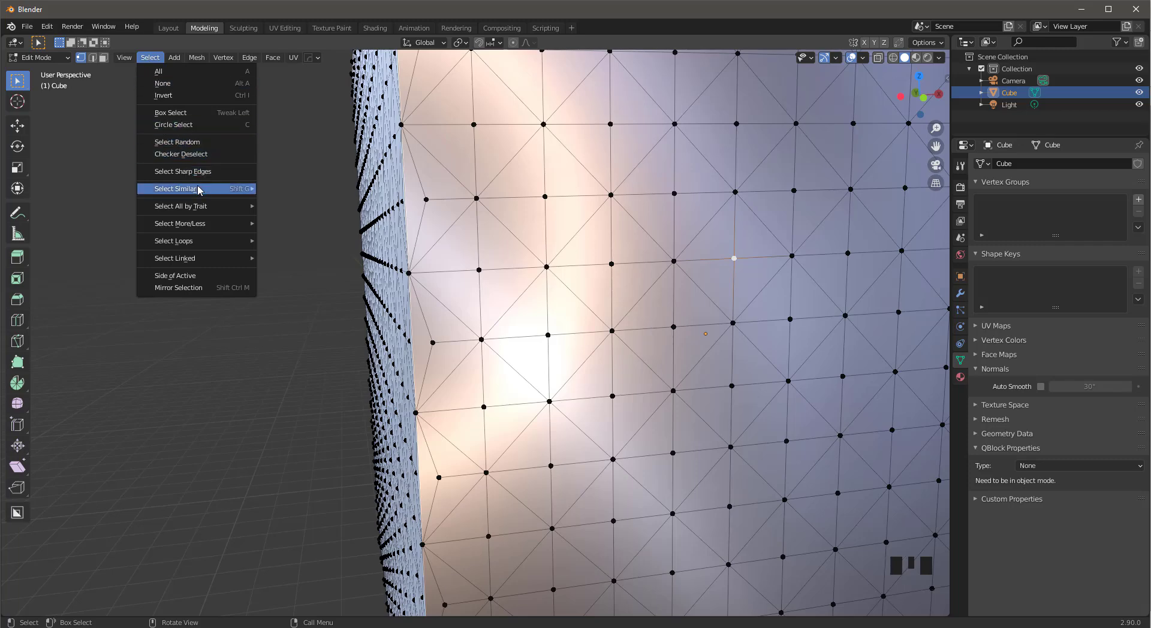
mouse_move(199, 190)
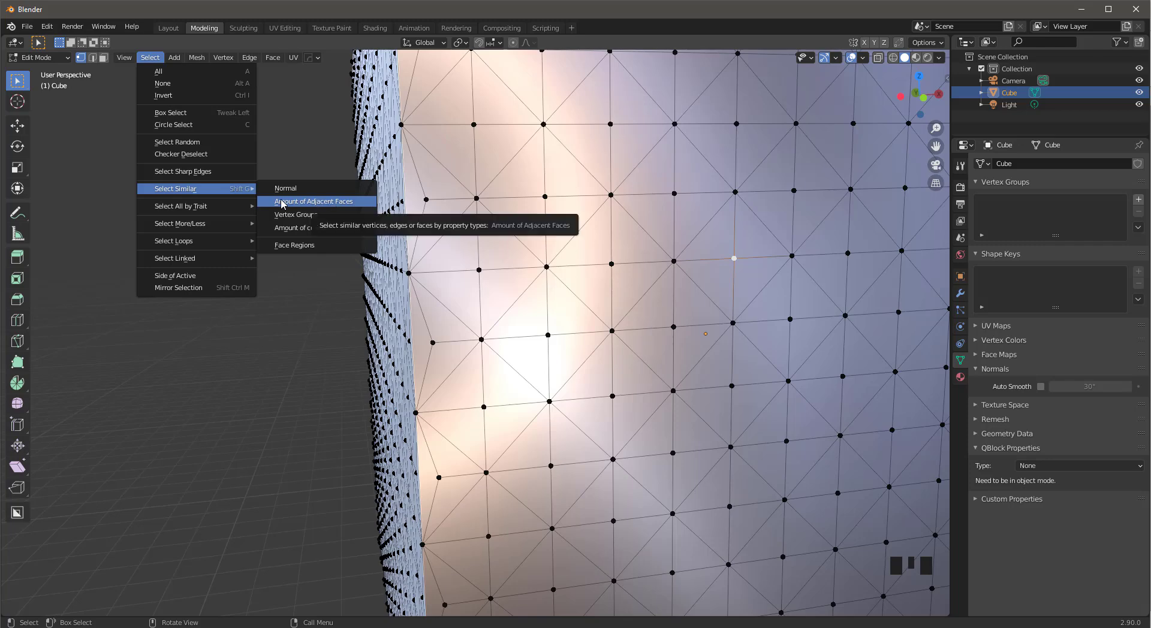
left_click(340, 204)
scroll(570, 253, "down", 4)
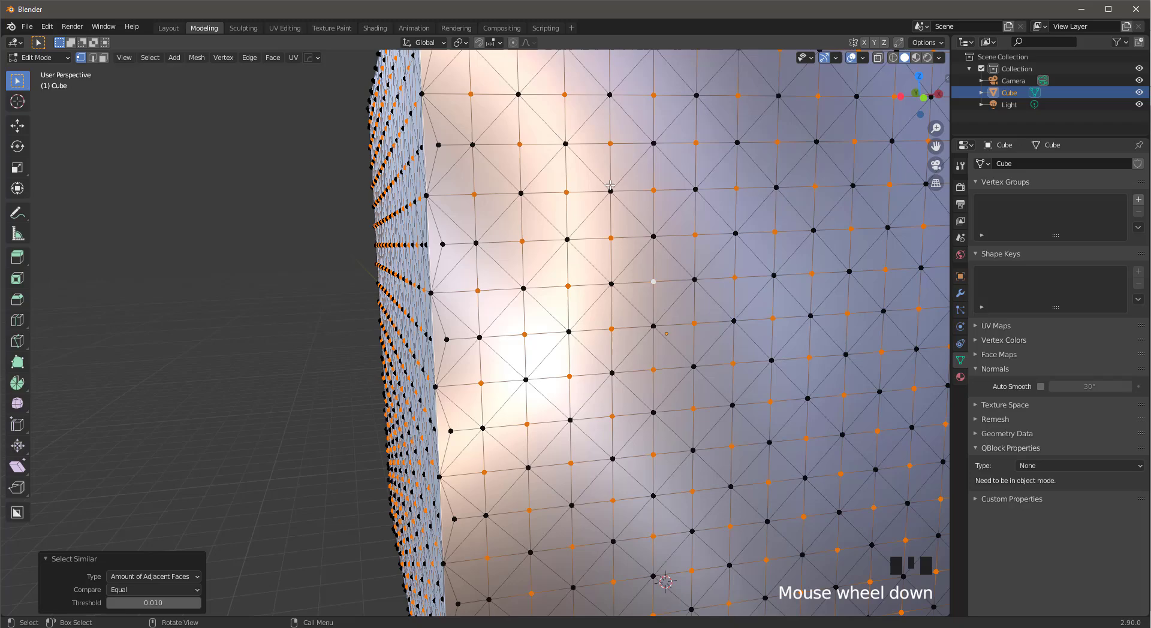
middle_click_drag(572, 130, 512, 286)
middle_click_drag(609, 356, 577, 363)
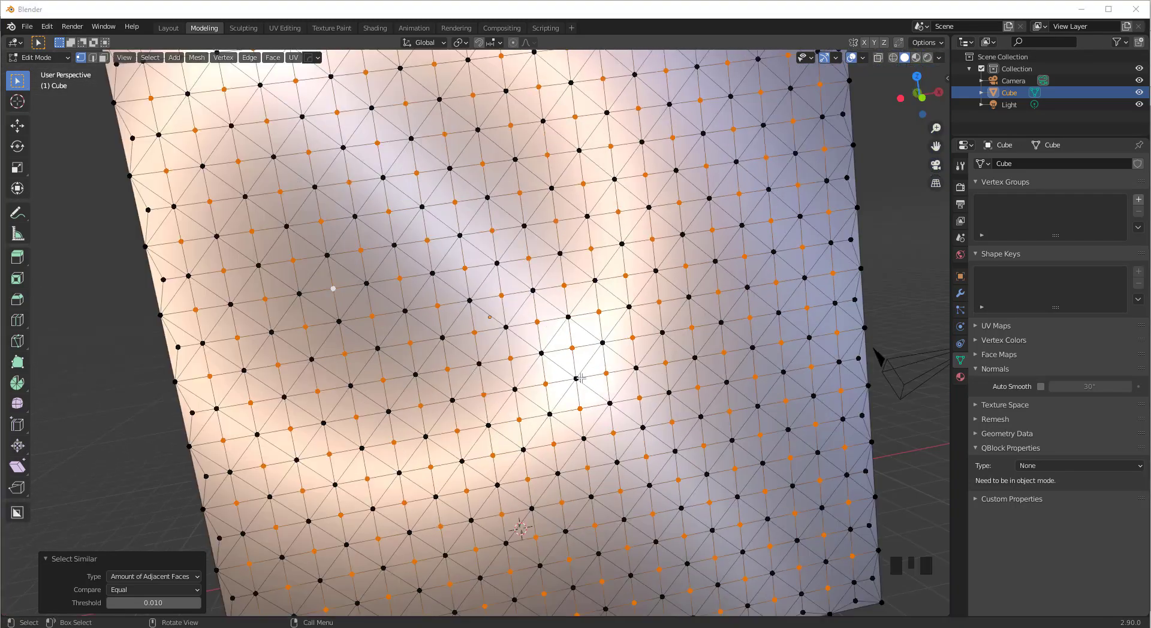
- Set the transform pivot to Individual Origins and bevel the selected vertices into small four-sided faces
left_click(468, 46)
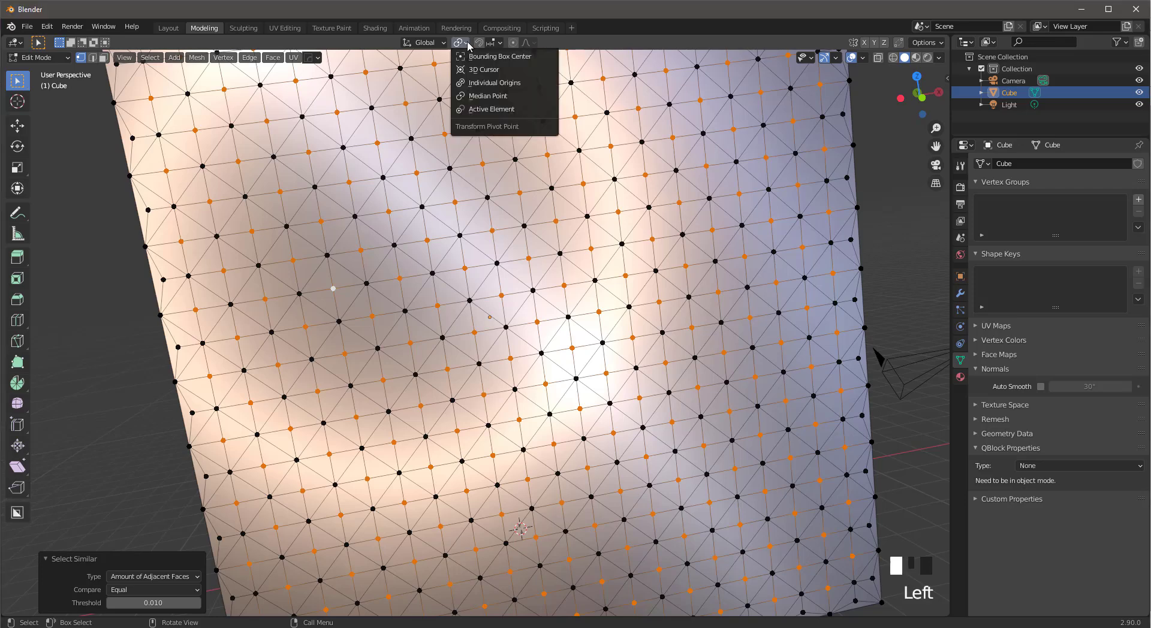
left_click(478, 84)
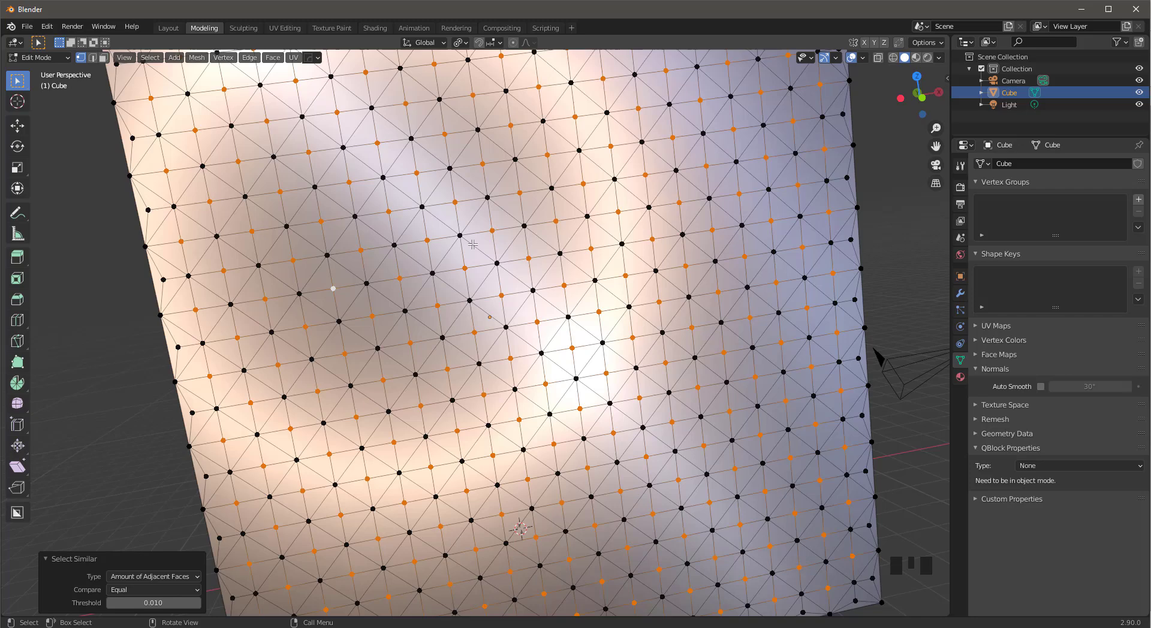
key("ctrl+shift+b")
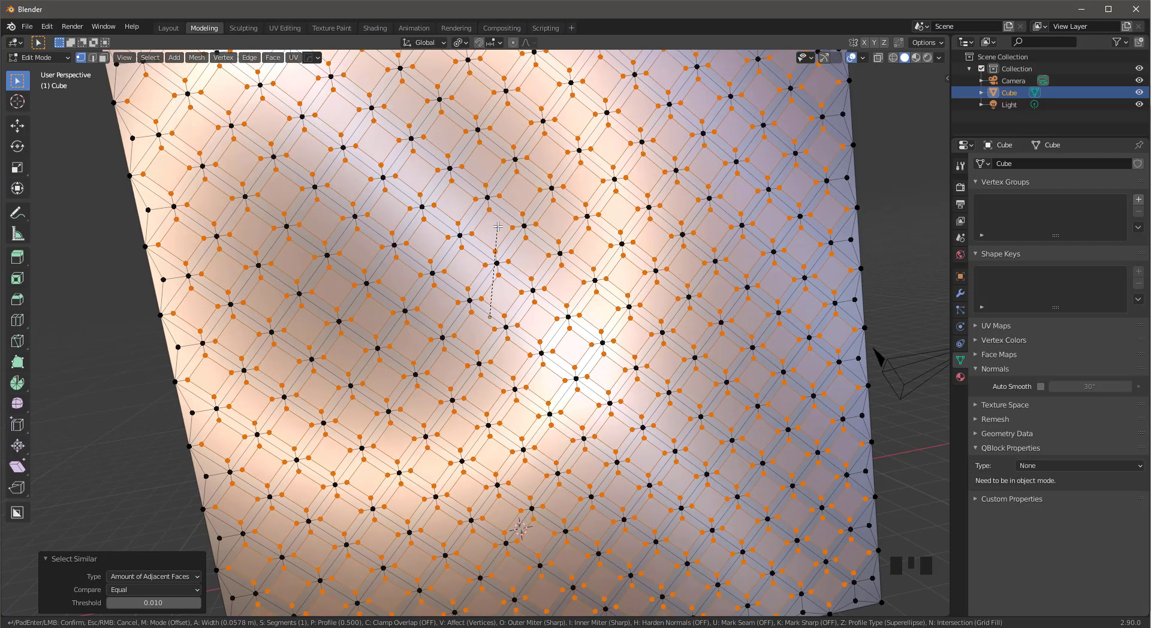
left_click(692, 331)
- Bevel the corner vertices of the small four-sided faces by about 0.0214 m to turn them into octagons
scroll(691, 331, "up", 2)
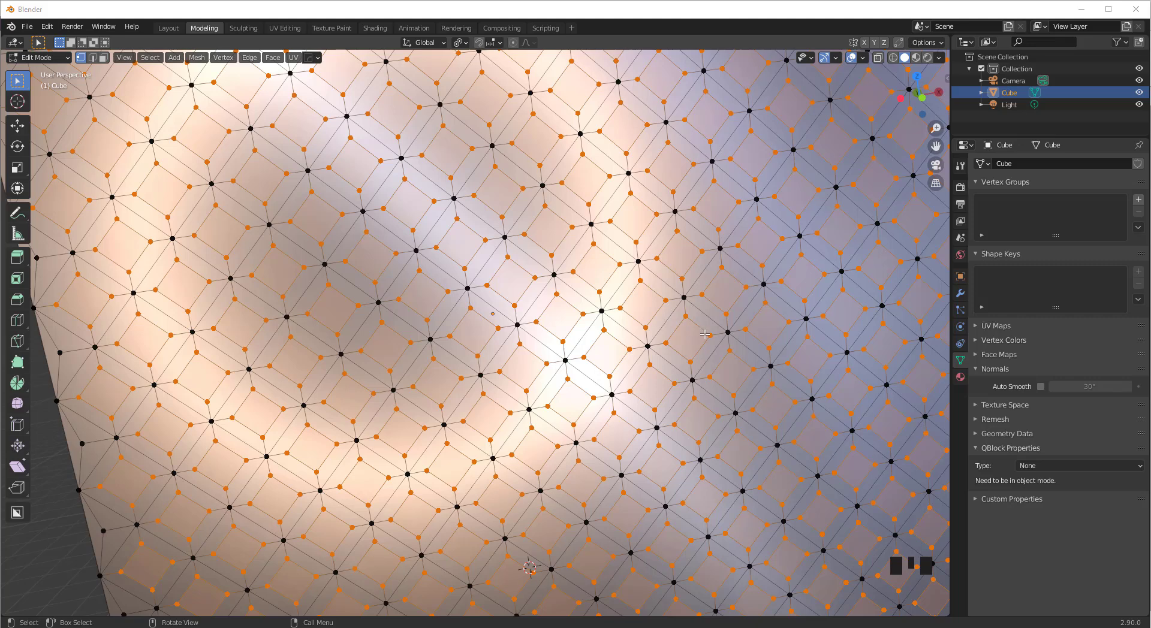
key("ctrl+shift+b")
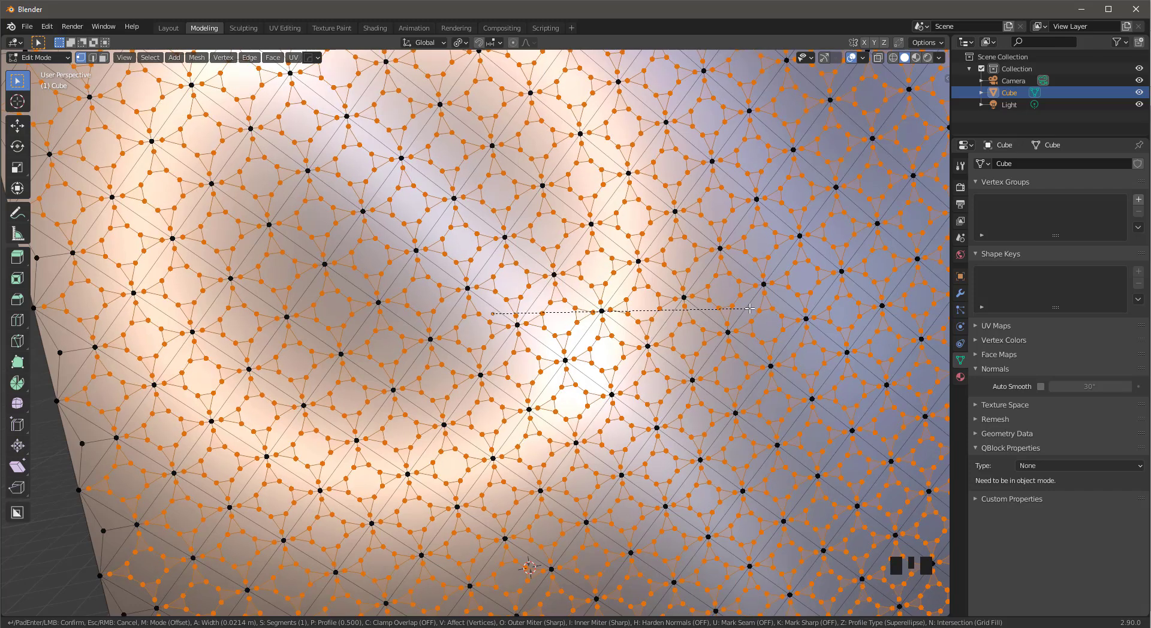
left_click(750, 309)
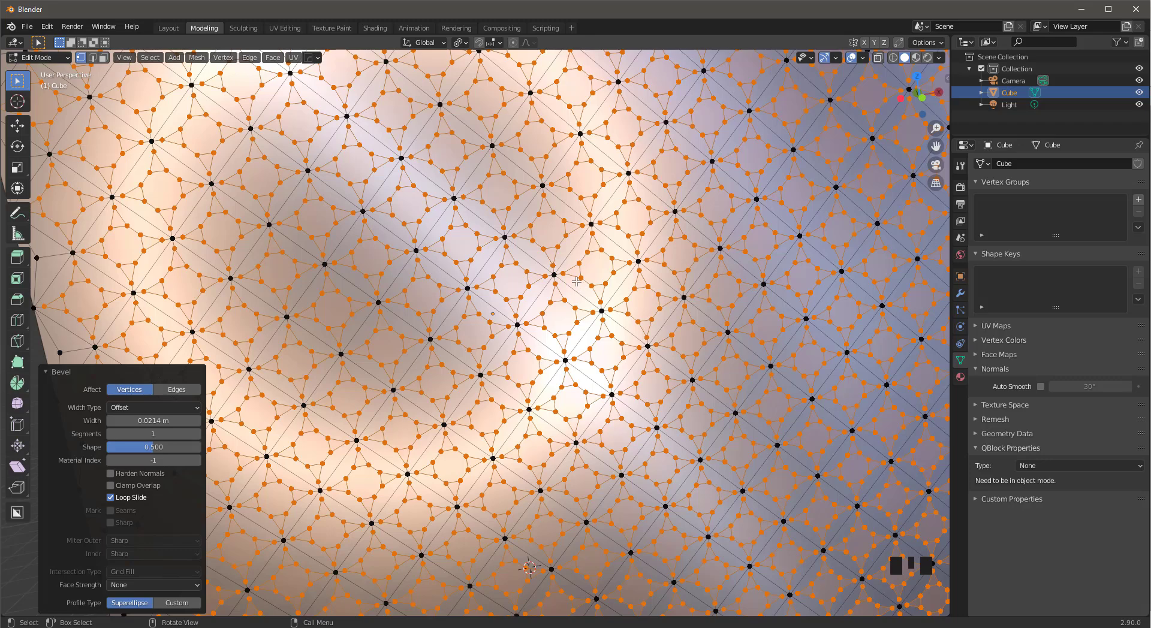
- Switch to face selection, pick one octagonal face and select all similar faces by Polygon Sides
key("3")
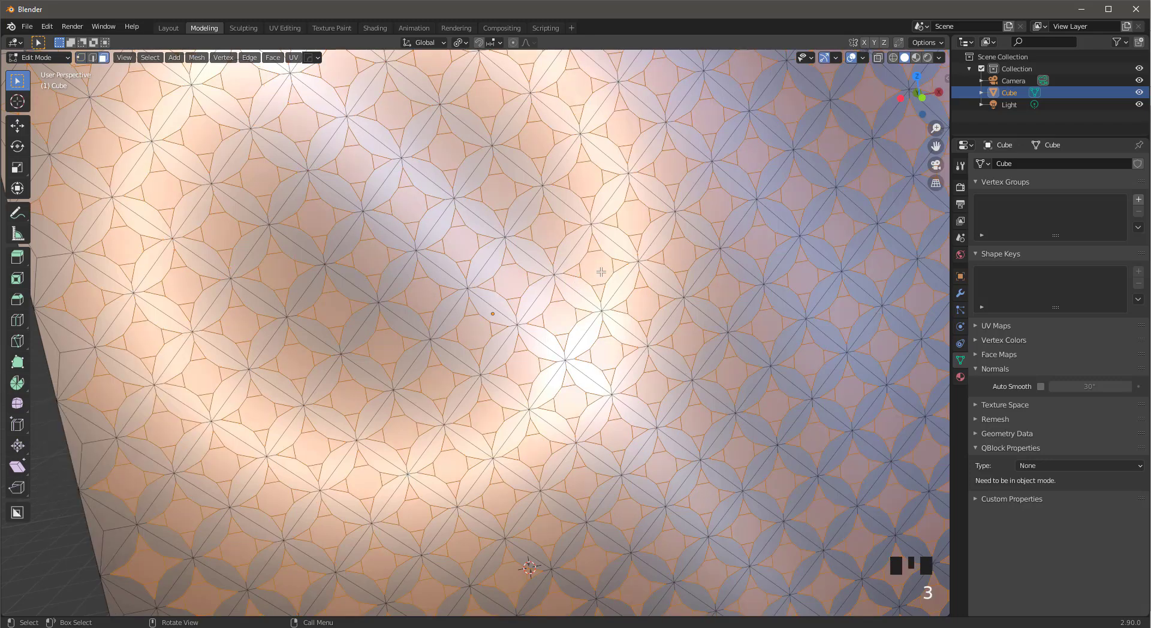
left_click(599, 271)
middle_click_drag(629, 299, 751, 313)
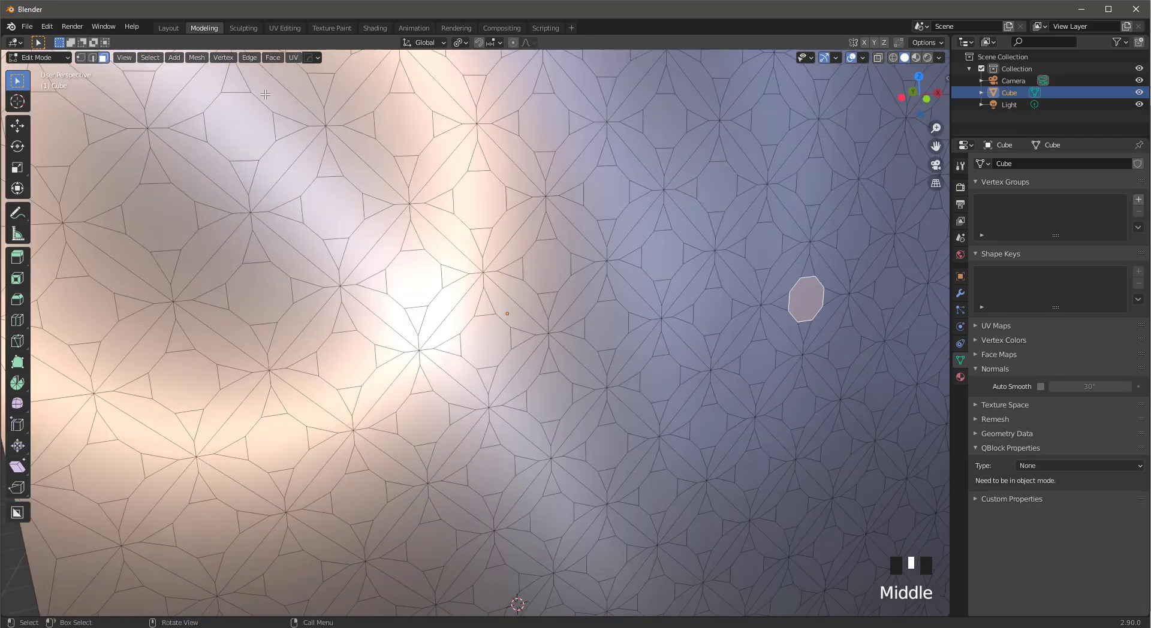
middle_click_drag(733, 292, 690, 293)
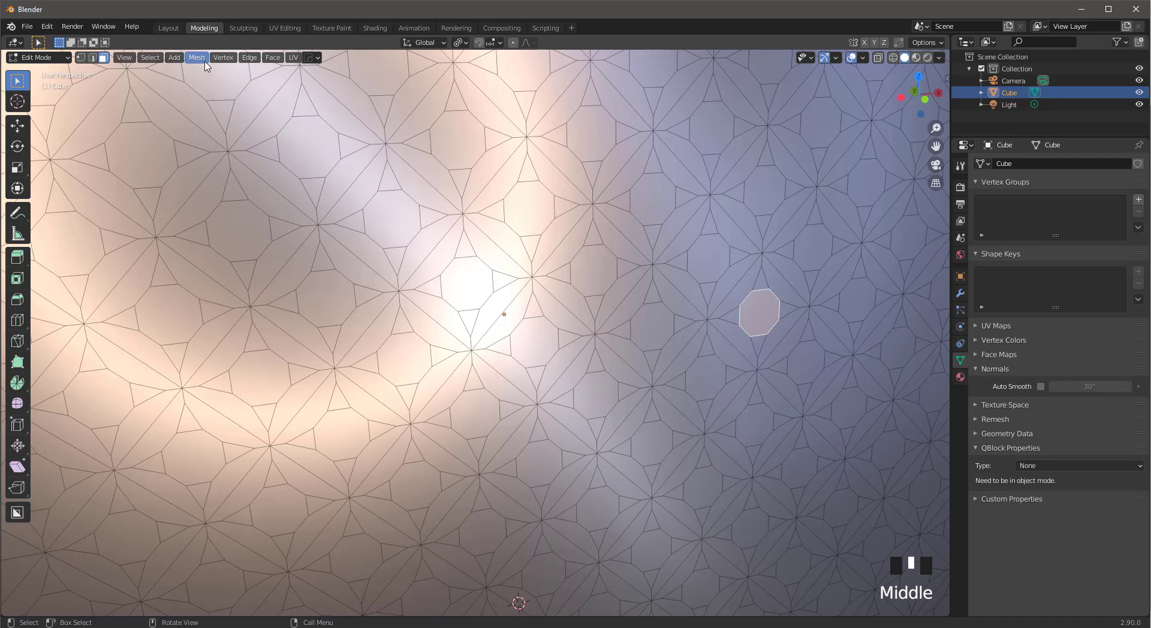
left_click(153, 60)
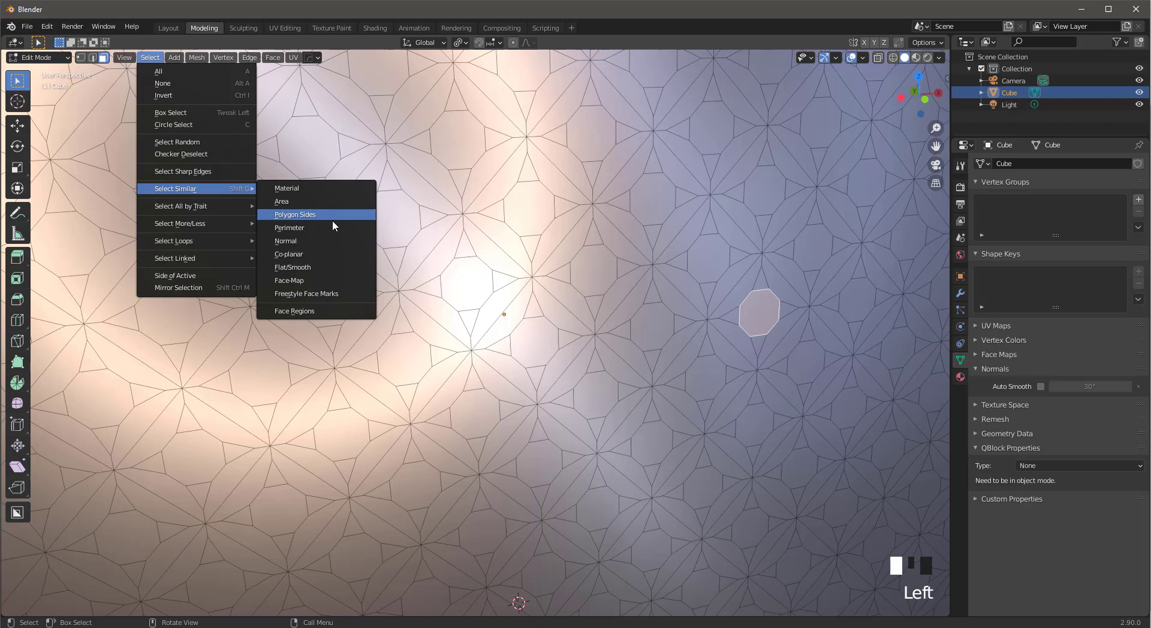
left_click(324, 214)
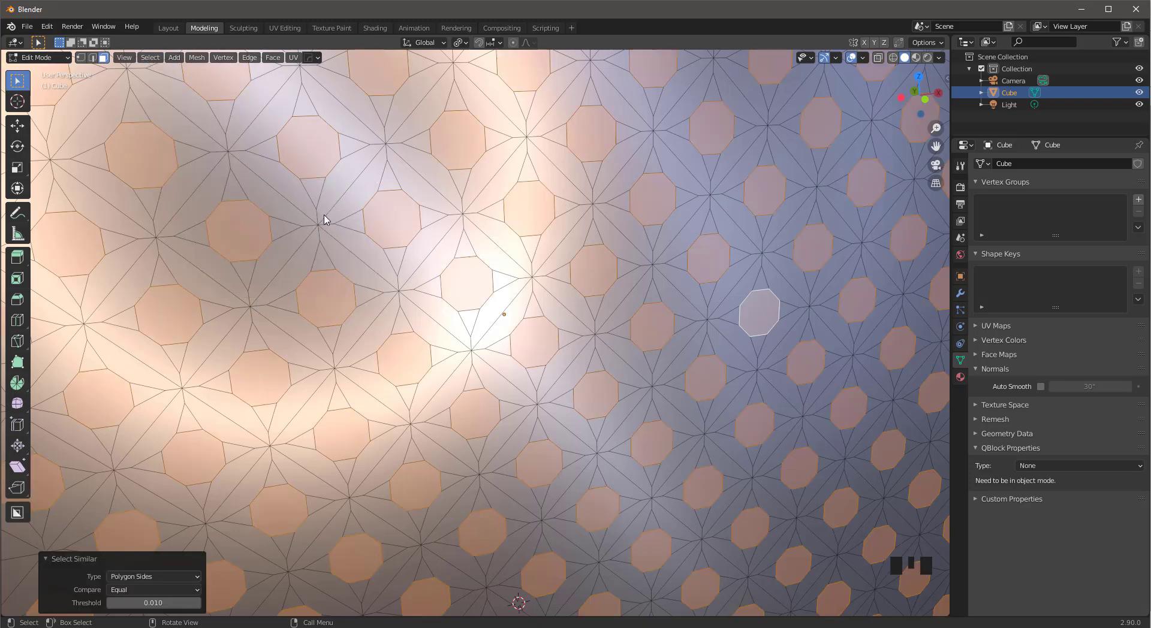
middle_click_drag(585, 334, 495, 191)
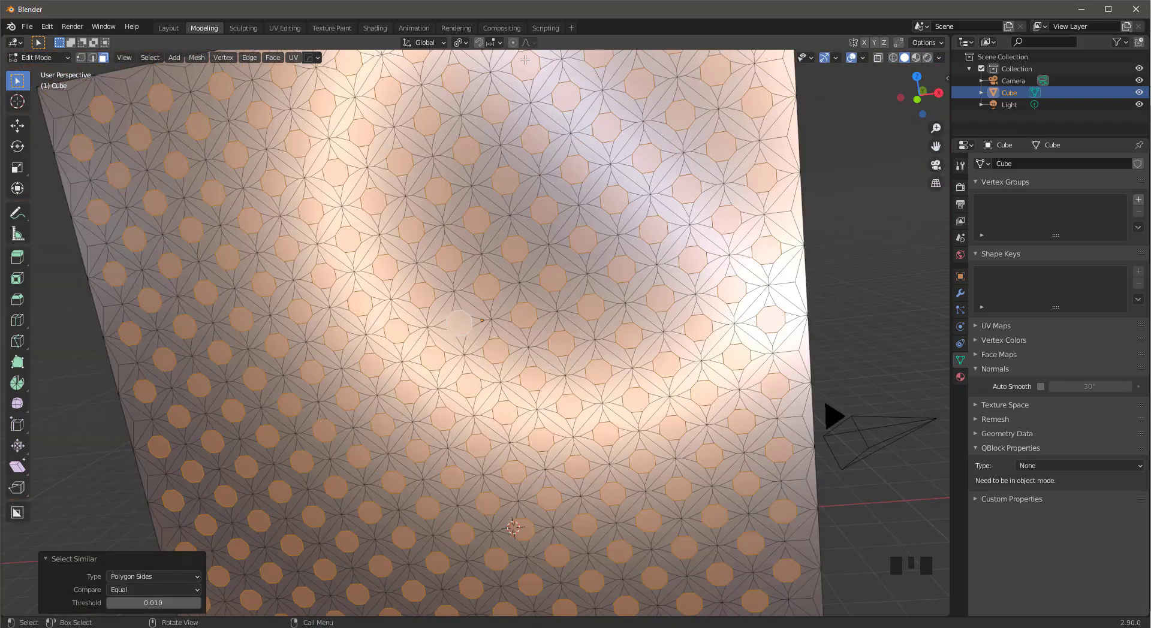
middle_click_drag(278, 253, 398, 254)
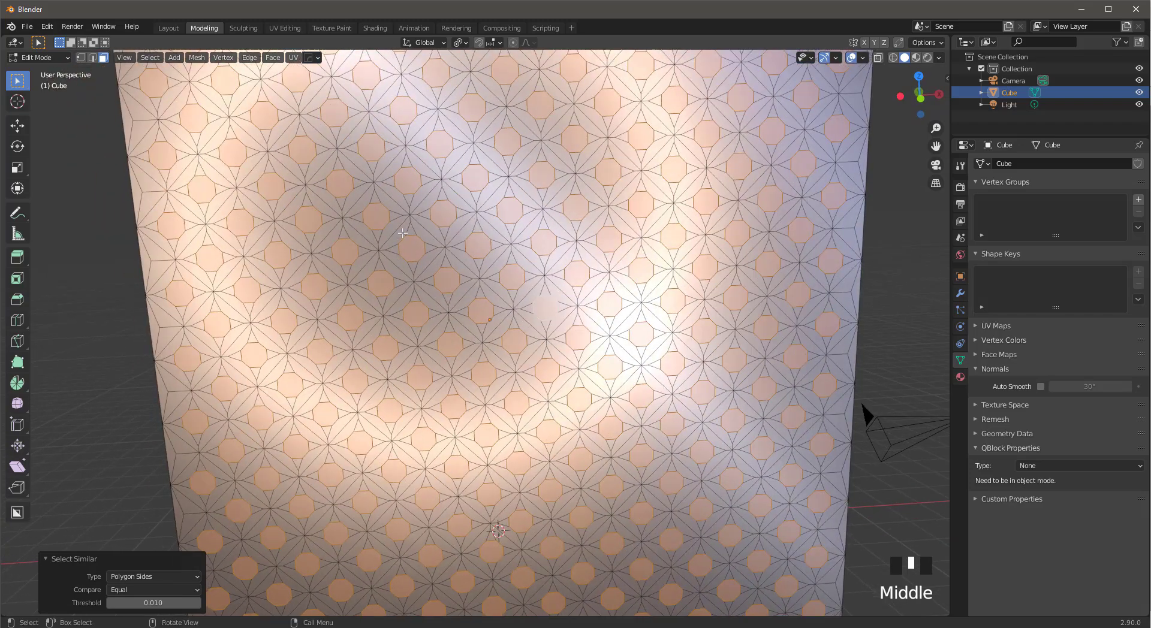
- Switch to vertex selection and subdivide the edges of the selected octagonal faces with one cut
scroll(403, 233, "down", 2)
scroll(433, 223, "up", 2)
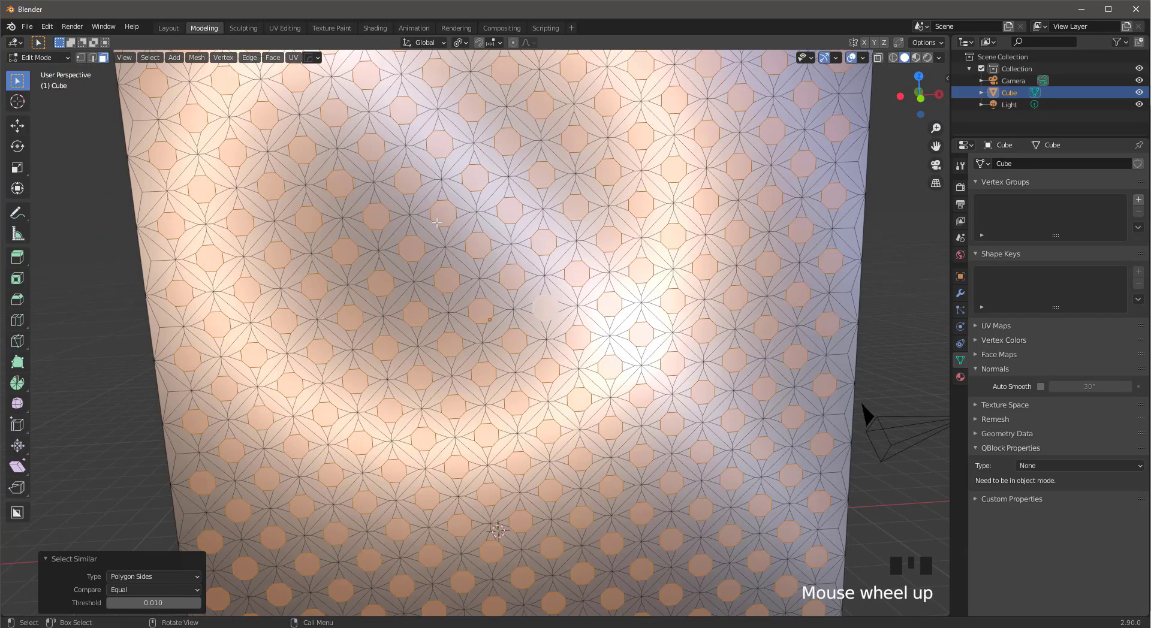
key("1")
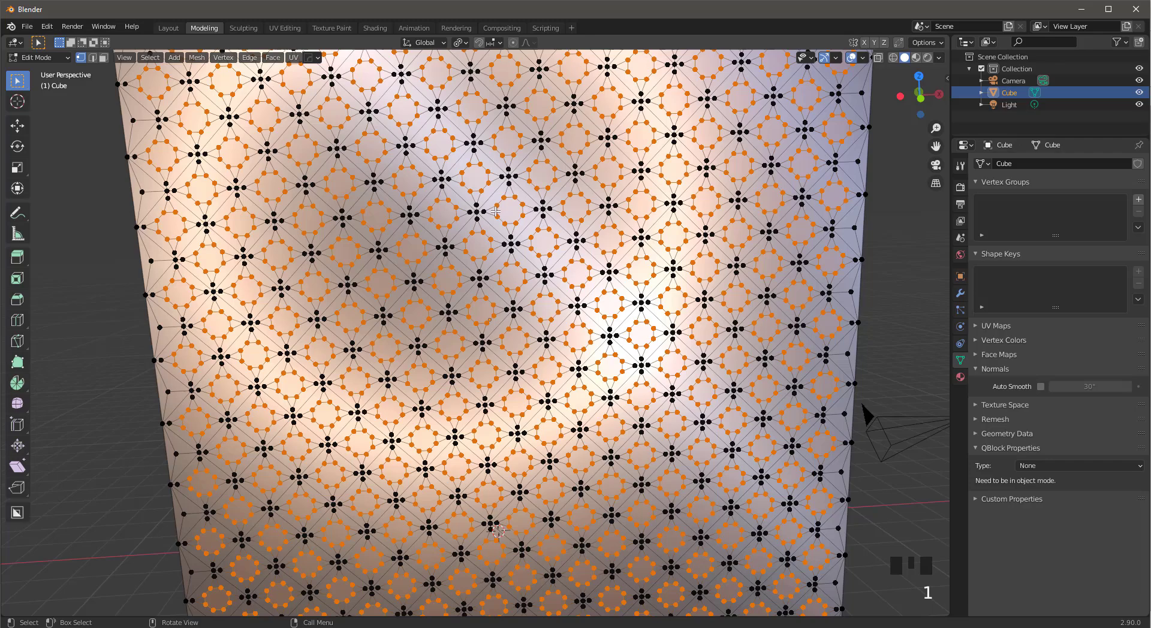
mouse_move(573, 218)
middle_mouse_down()
mouse_move(585, 204)
mouse_move(583, 213)
middle_mouse_up()
scroll(583, 213, "up", 2)
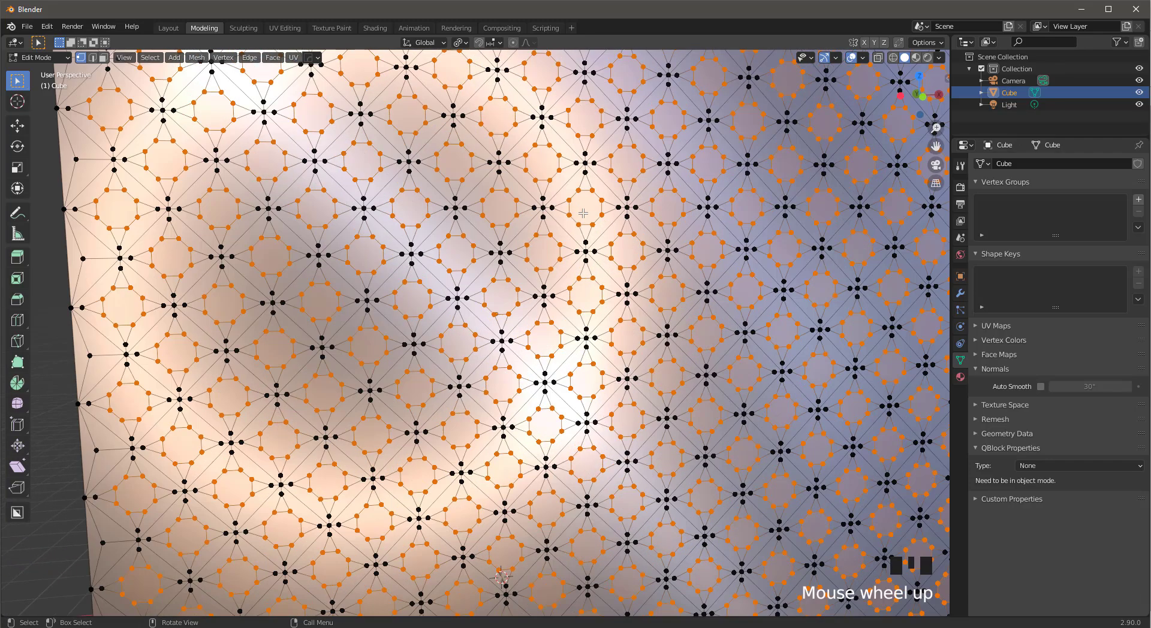
right_click(582, 213)
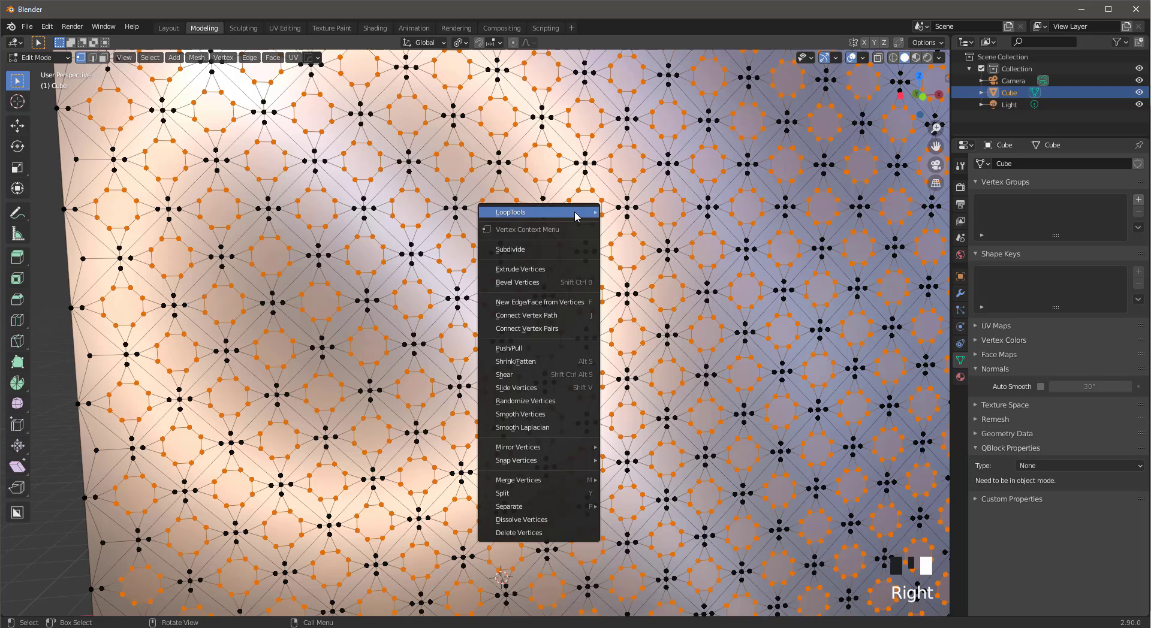
left_click(543, 249)
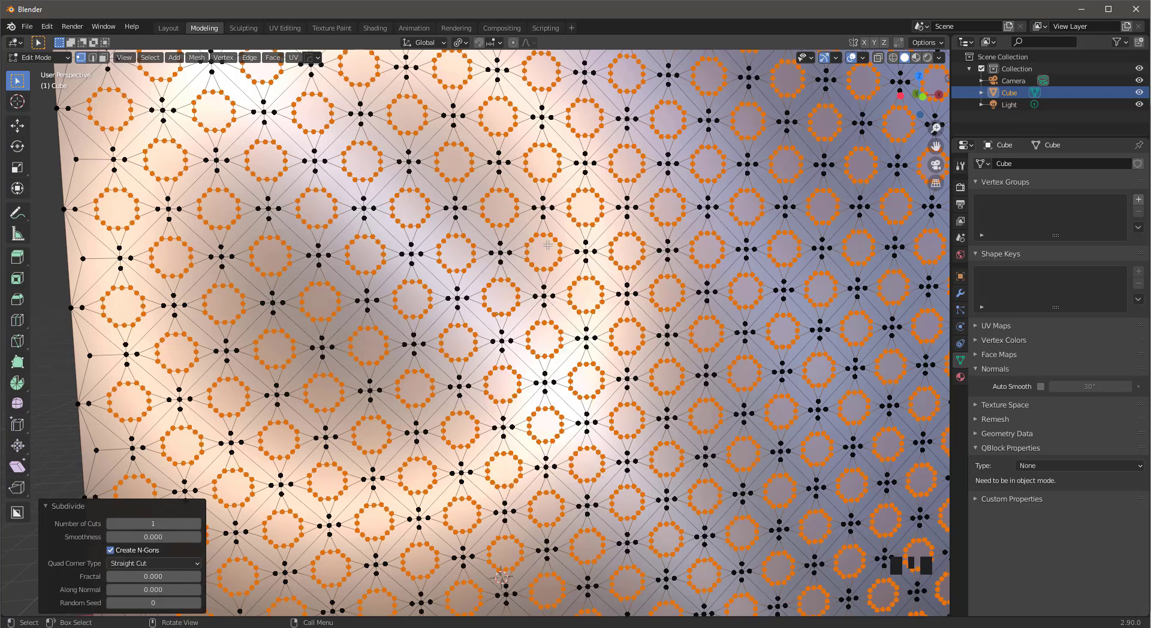
- Round the subdivided octagons into regular circles with the LoopTools Circle operation
right_click(540, 245)
mouse_move(497, 210)
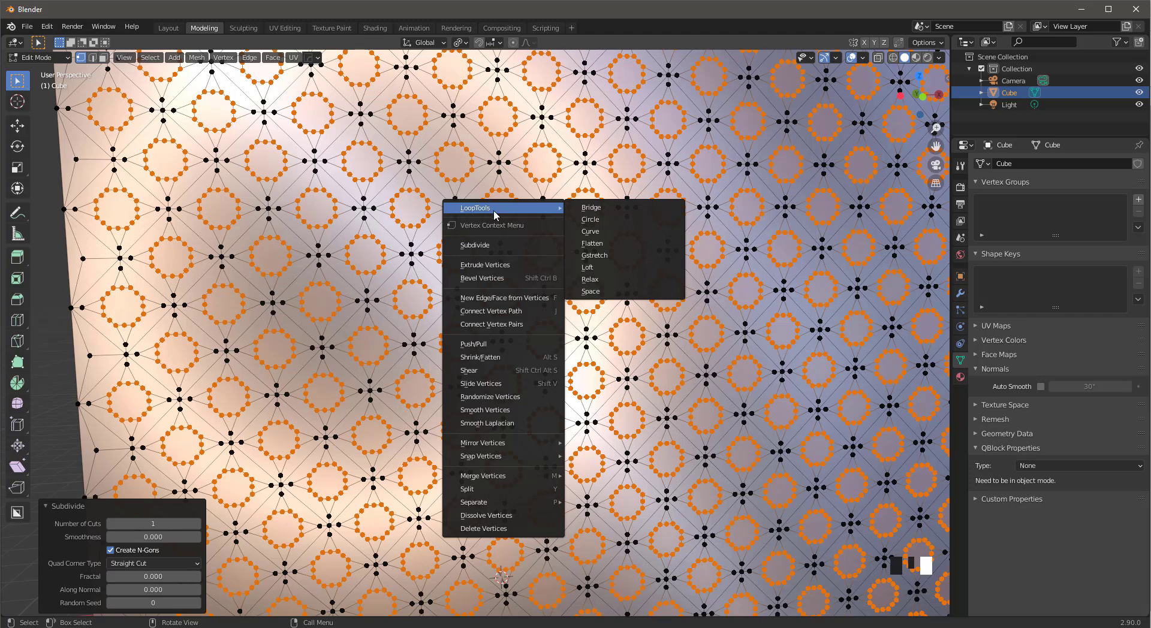
left_click(607, 220)
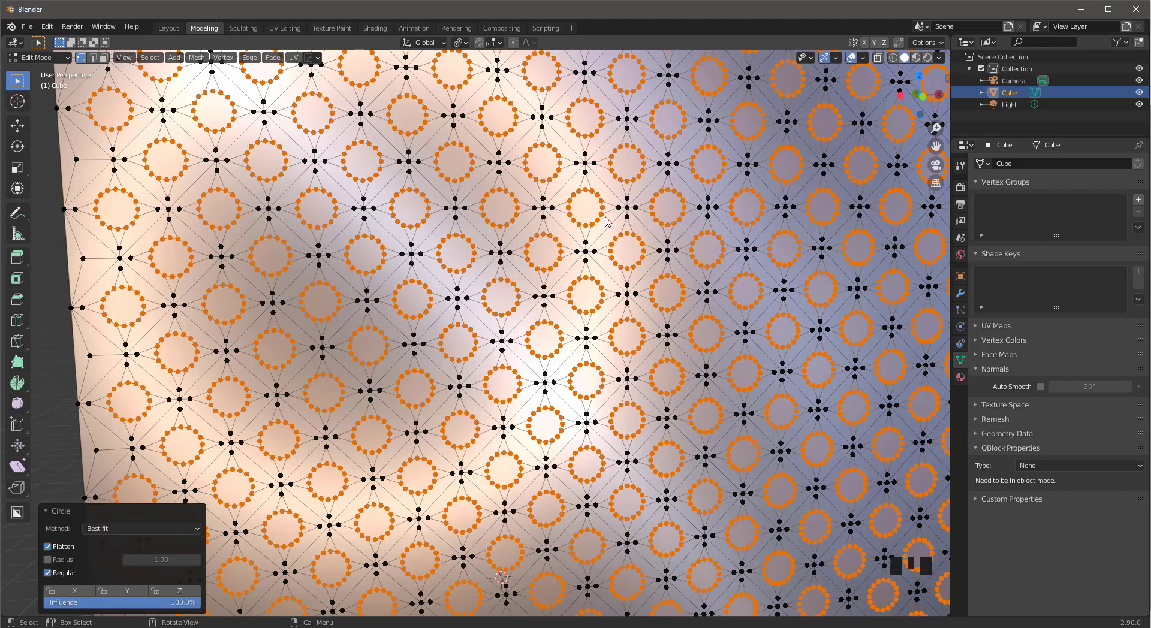
- Switch to face selection, use Individual Origins as the pivot and extrude the circular faces inward by -5 cm
key("3")
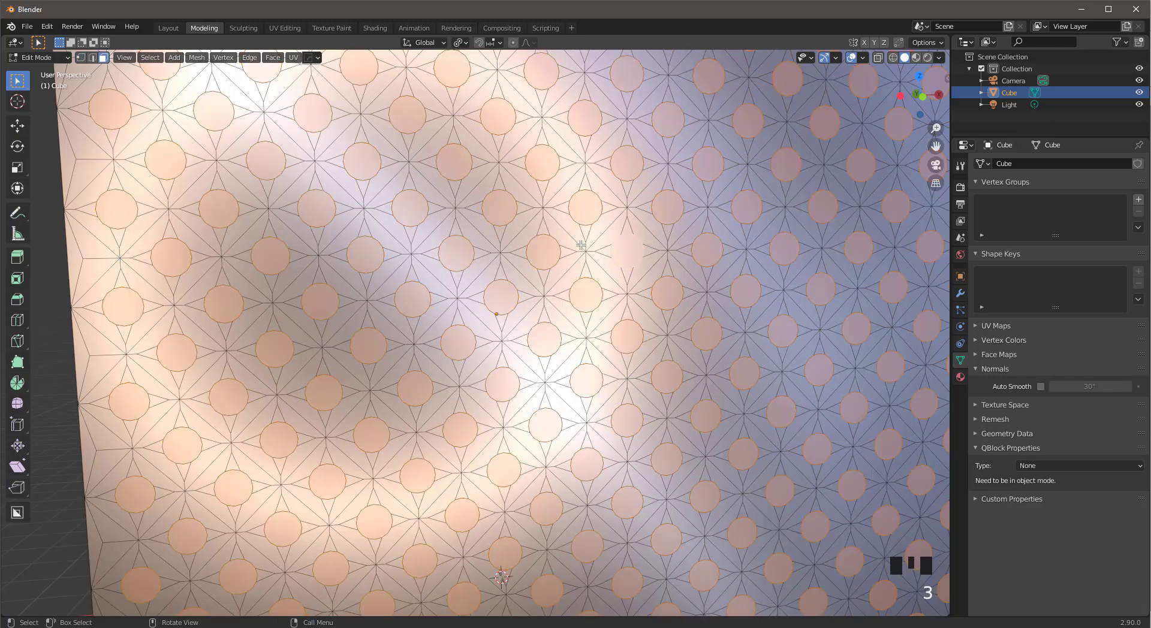
middle_click_drag(501, 313, 401, 357)
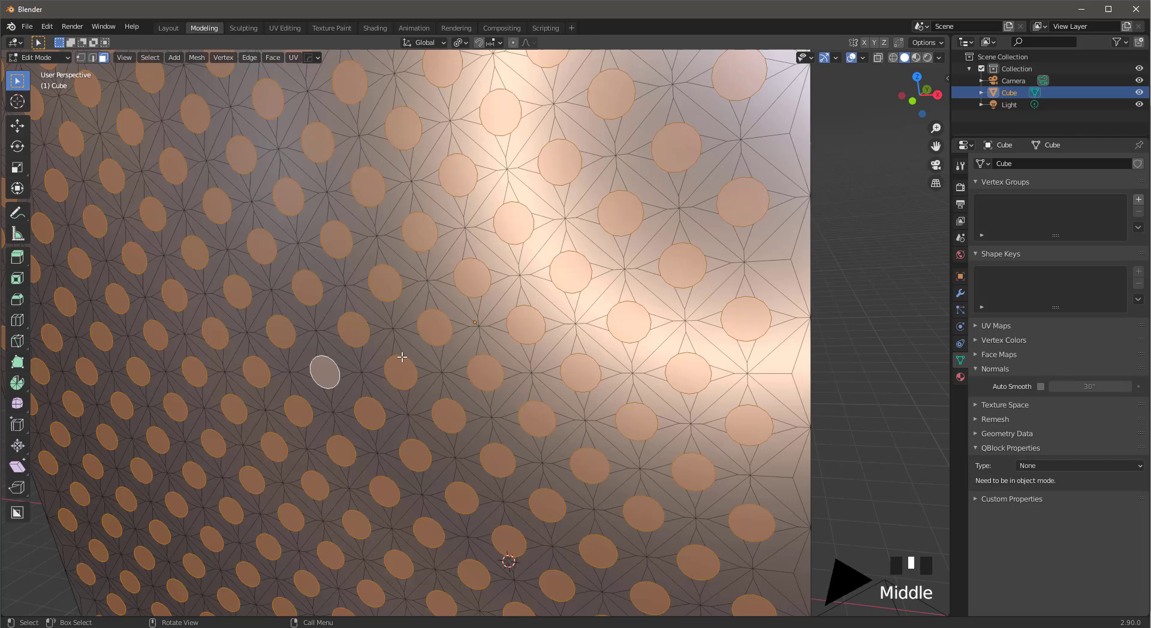
left_click(460, 43)
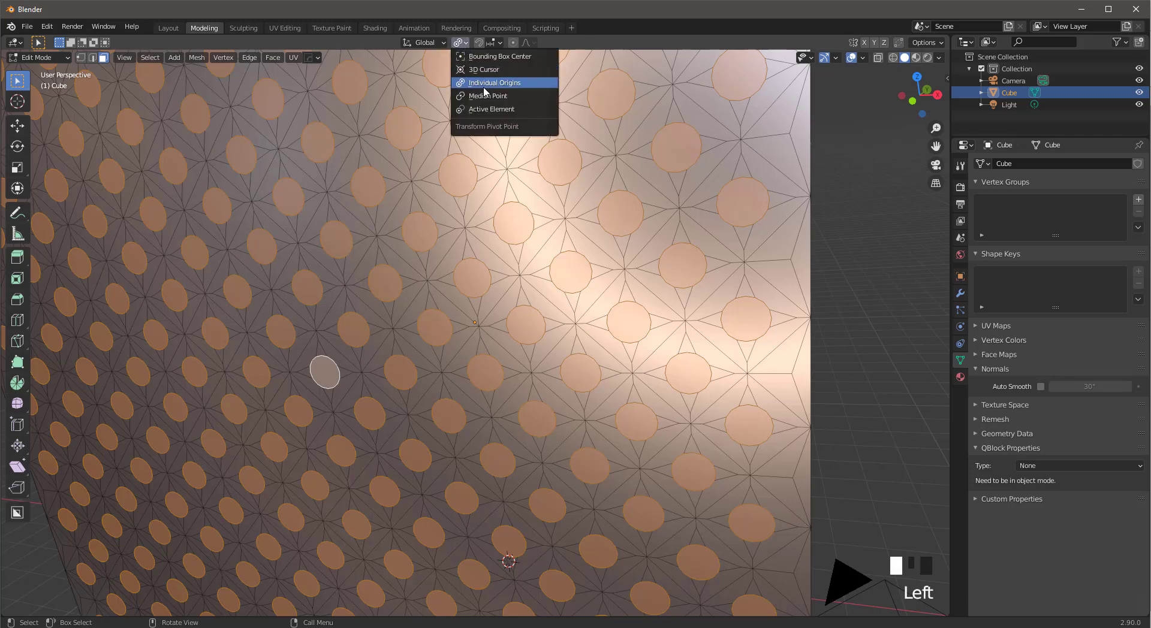
left_click(533, 83)
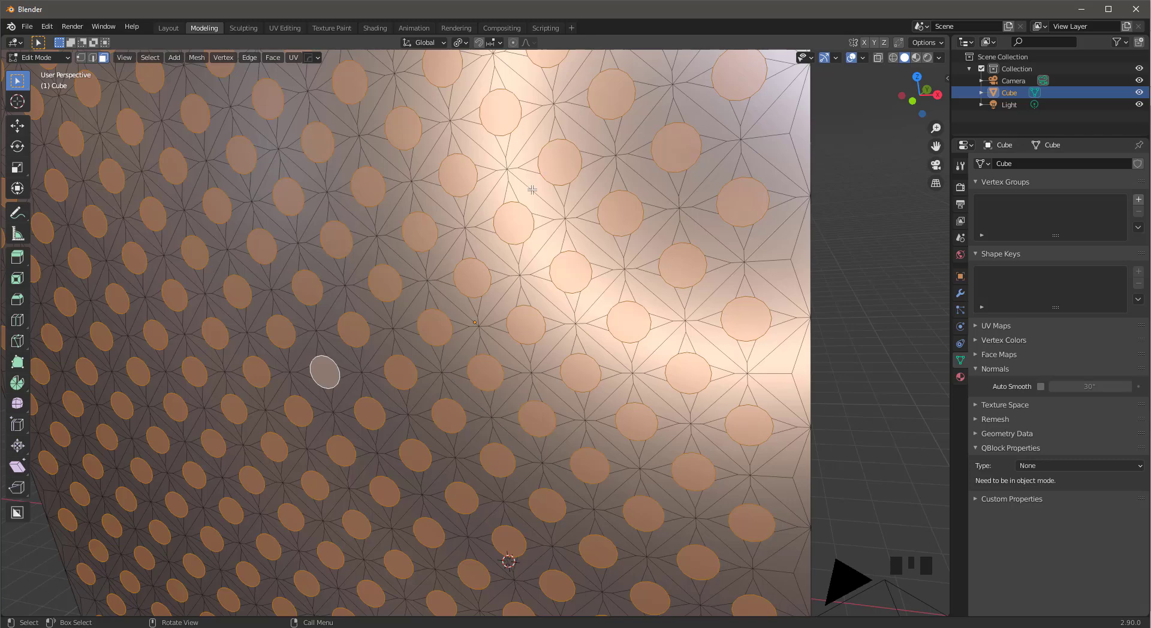
key("e")
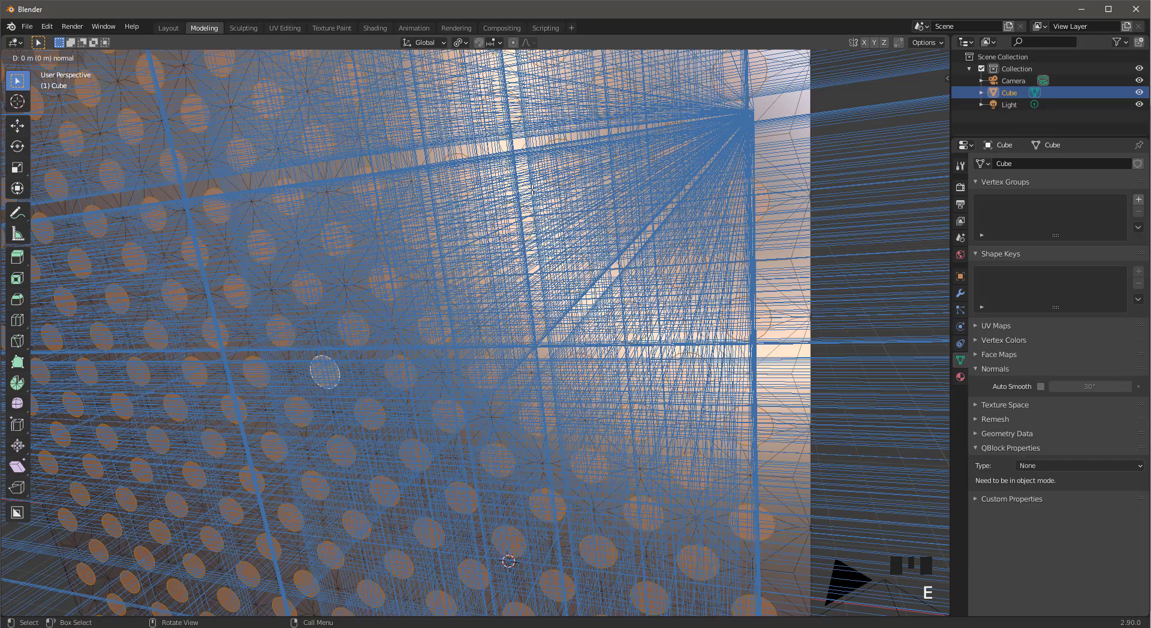
type("-5")
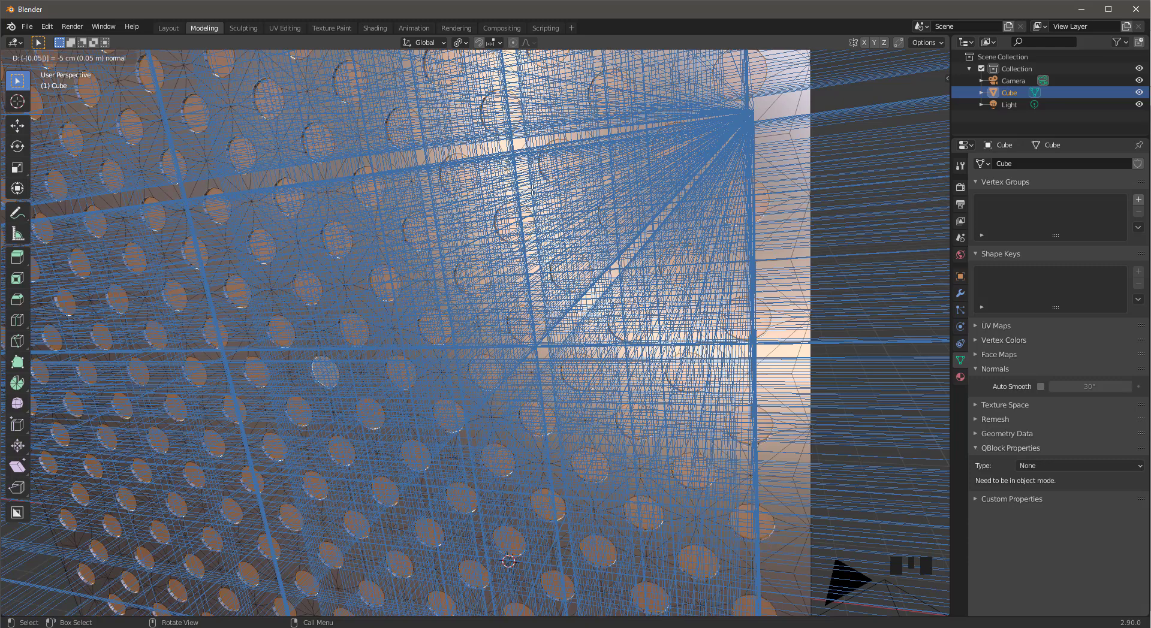
key("Return")
middle_click_drag(593, 191, 627, 210)
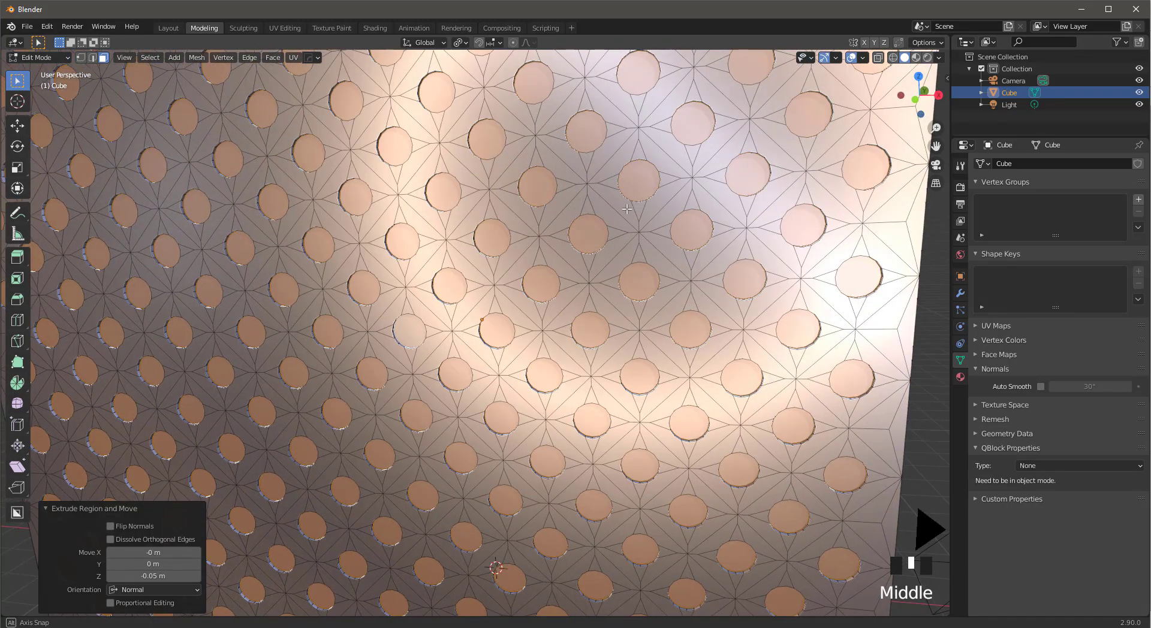
- Delete the selected inset circular faces to leave open round holes across the cube
scroll(626, 209, "down", 2)
middle_click_drag(599, 272, 536, 288)
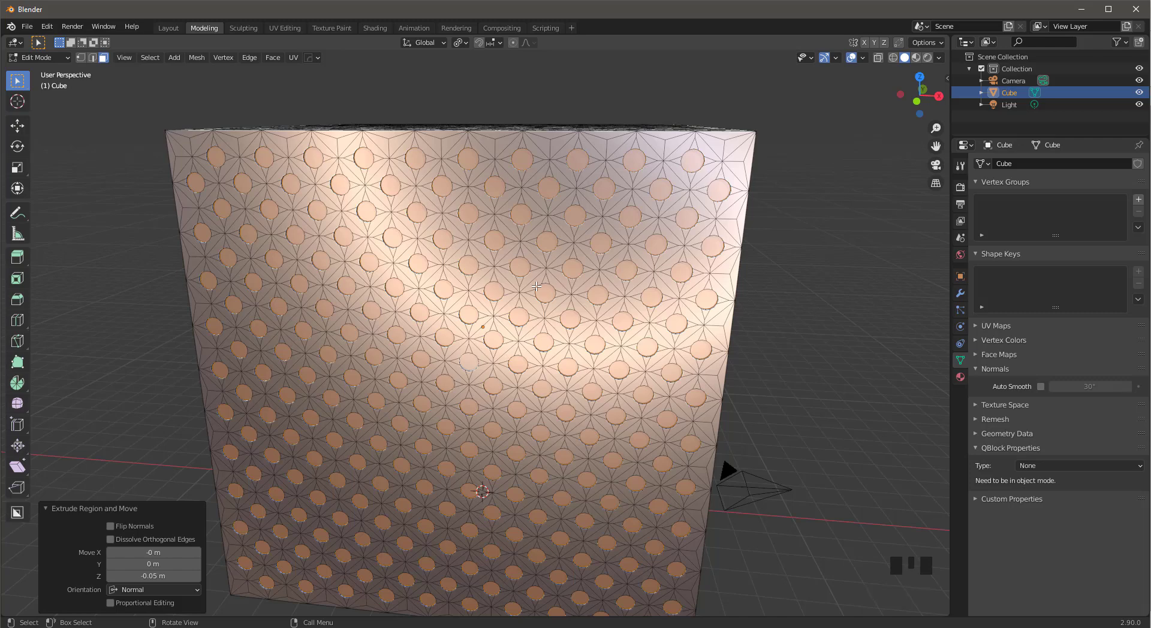
key("x")
left_click(536, 287)
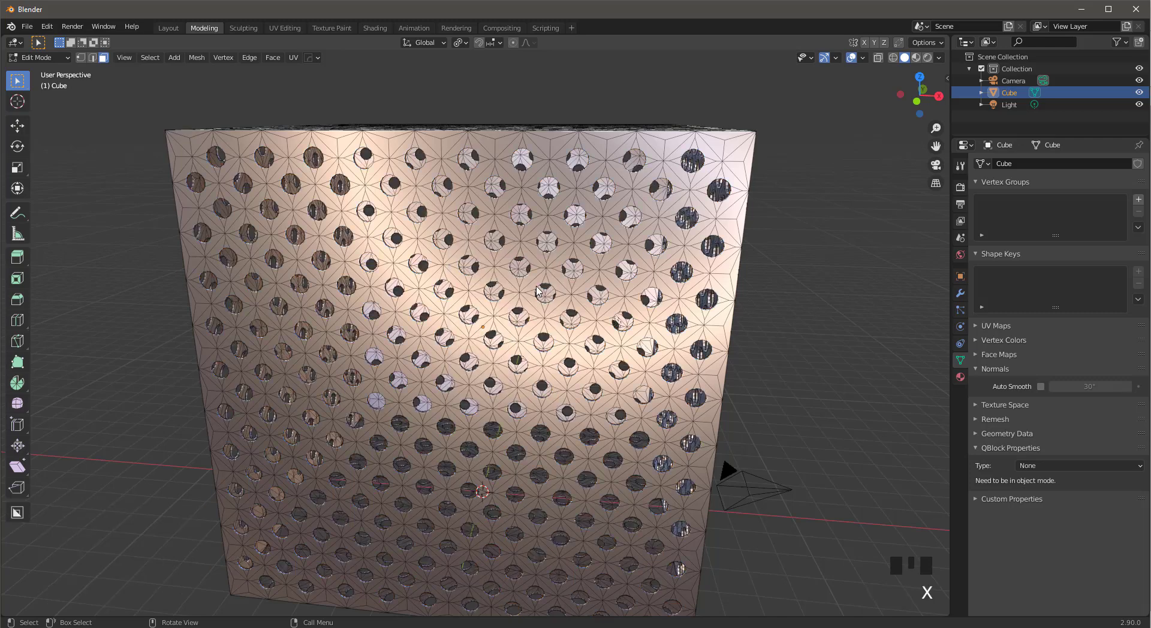
- Return to Object Mode, apply Shade Smooth to the perforated cube and enable Auto Smooth for its normals
middle_click_drag(654, 289, 639, 292)
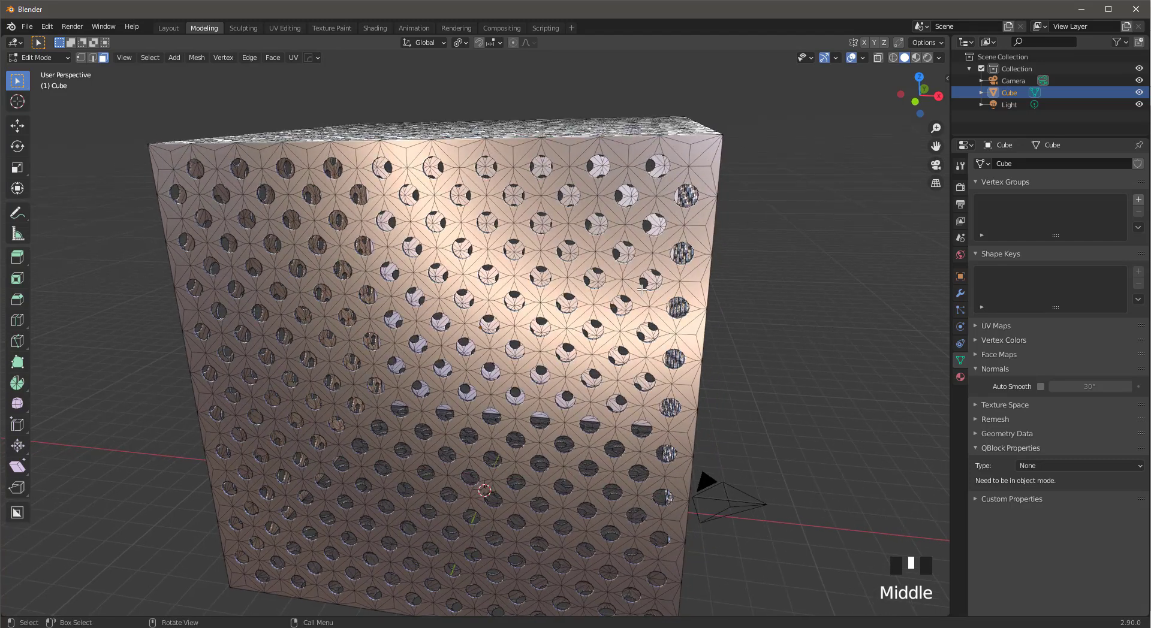
right_click(563, 153)
key("Tab")
right_click(549, 164)
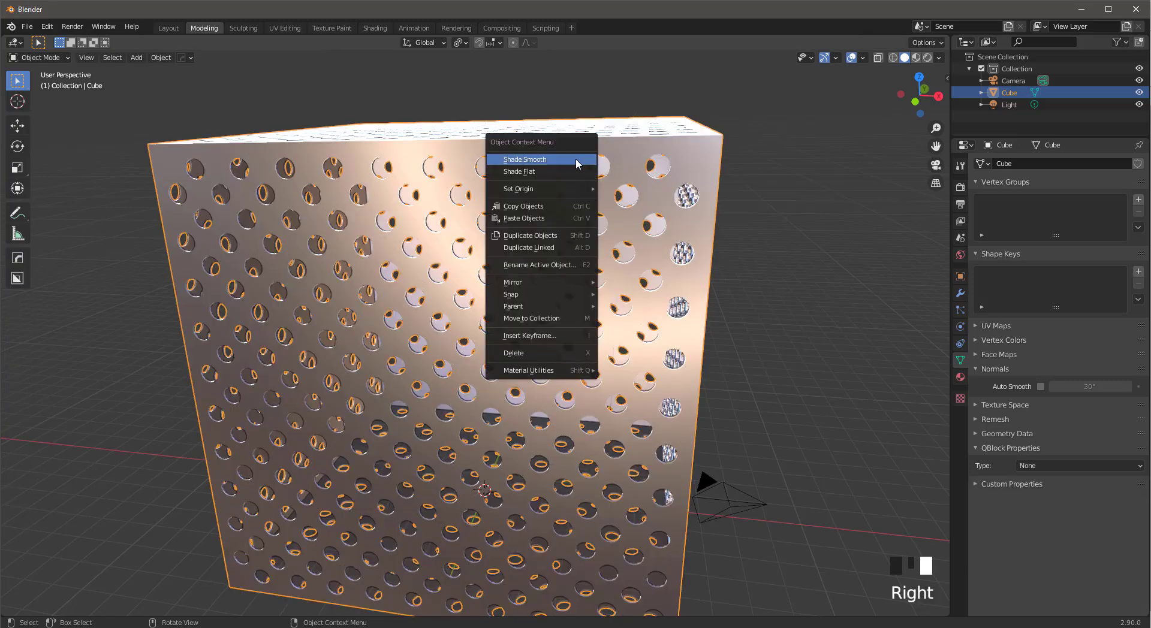
left_click(526, 159)
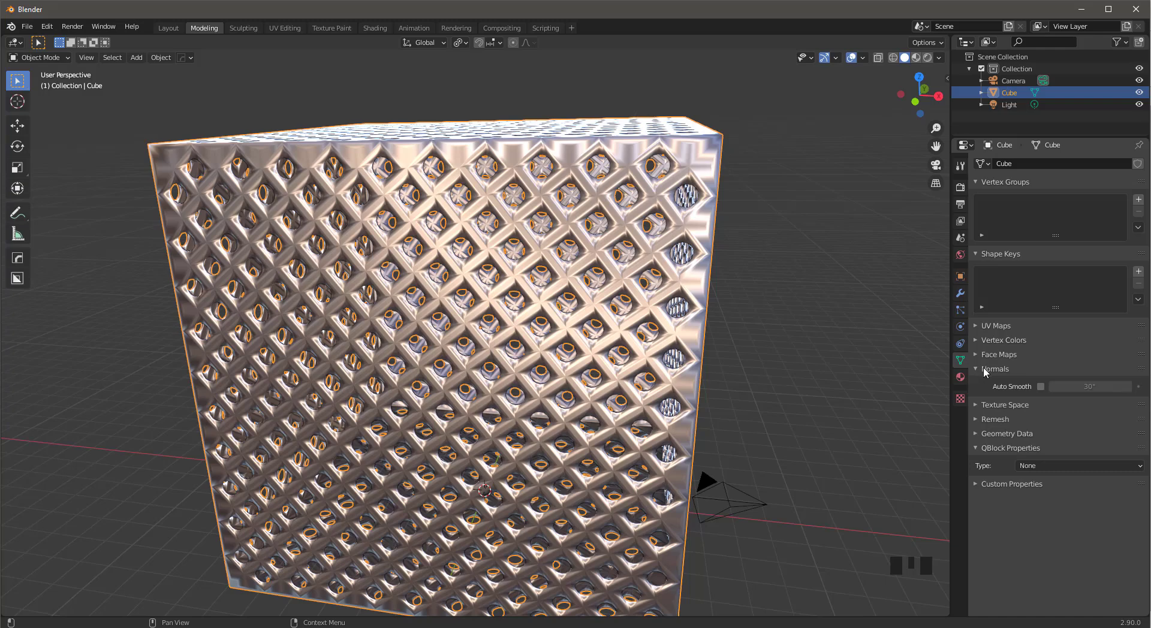
left_click(1040, 387)
mouse_move(564, 336)
middle_mouse_down()
mouse_move(529, 343)
mouse_move(494, 263)
mouse_move(563, 277)
middle_mouse_up()
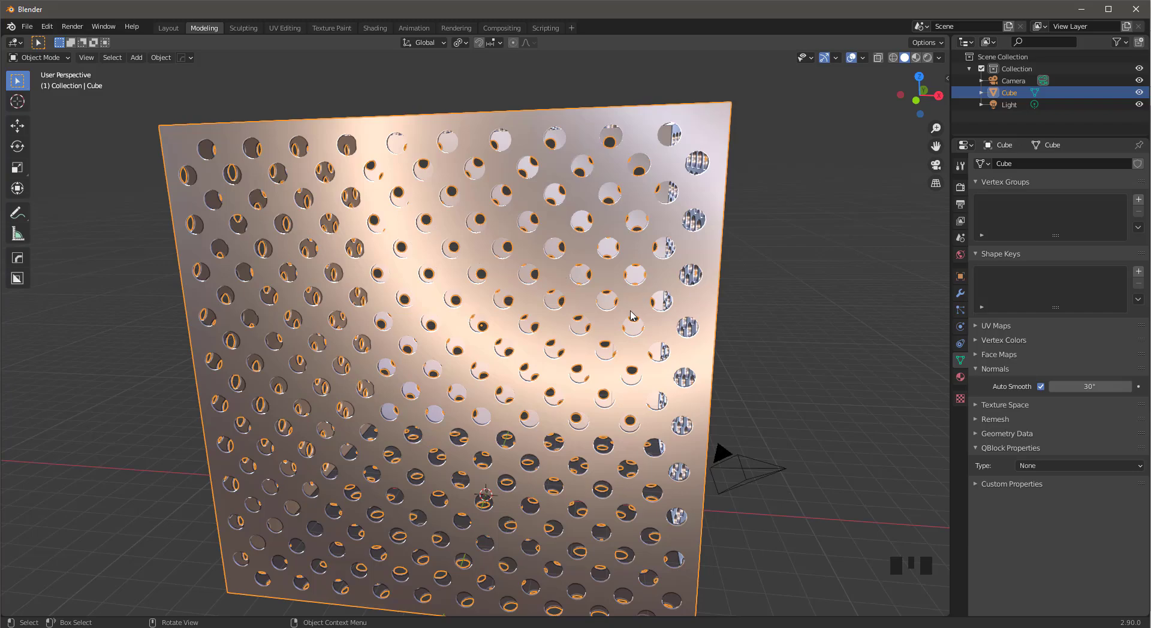
middle_click_drag(630, 310, 478, 345)
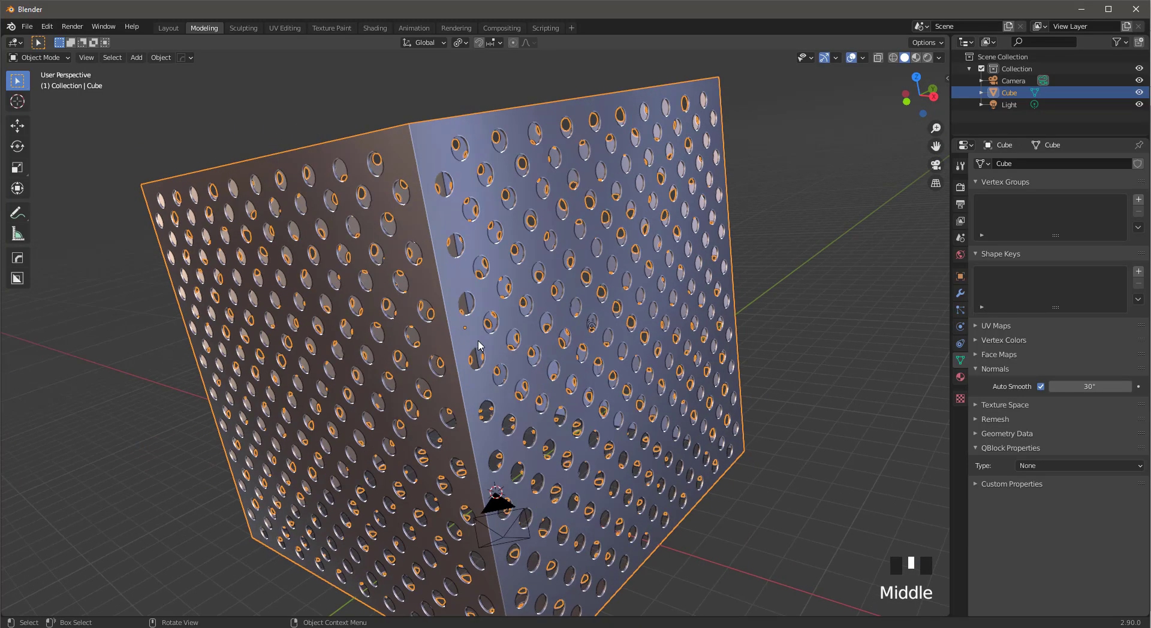